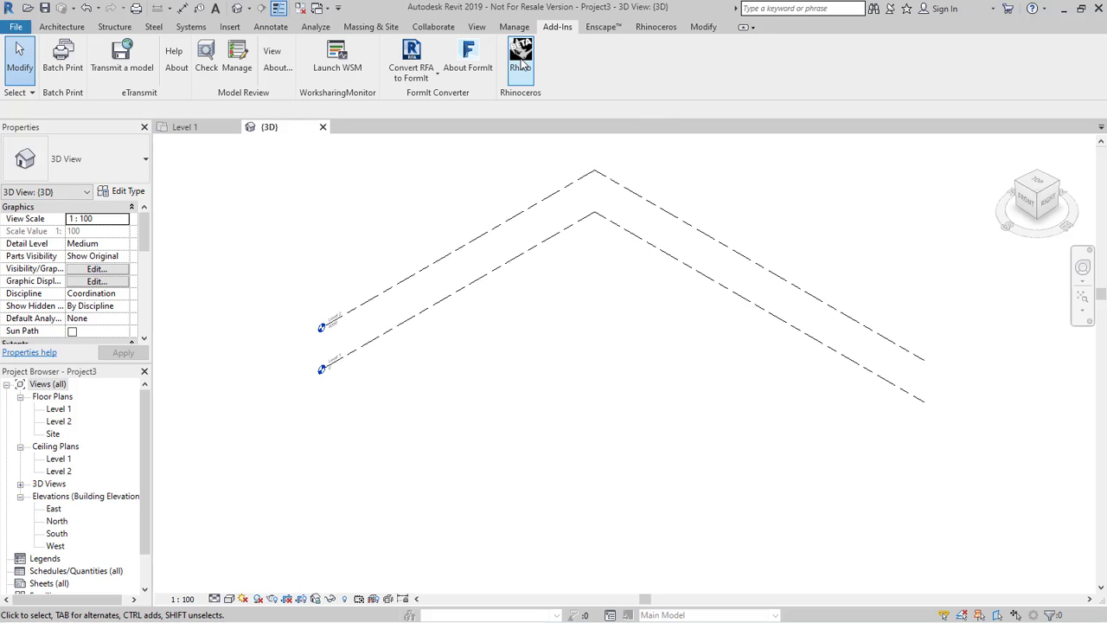
Step: Launch Rhino from Revit's Rhinoceros tab with the TerrainDemoR7 terrain model
click(664, 29)
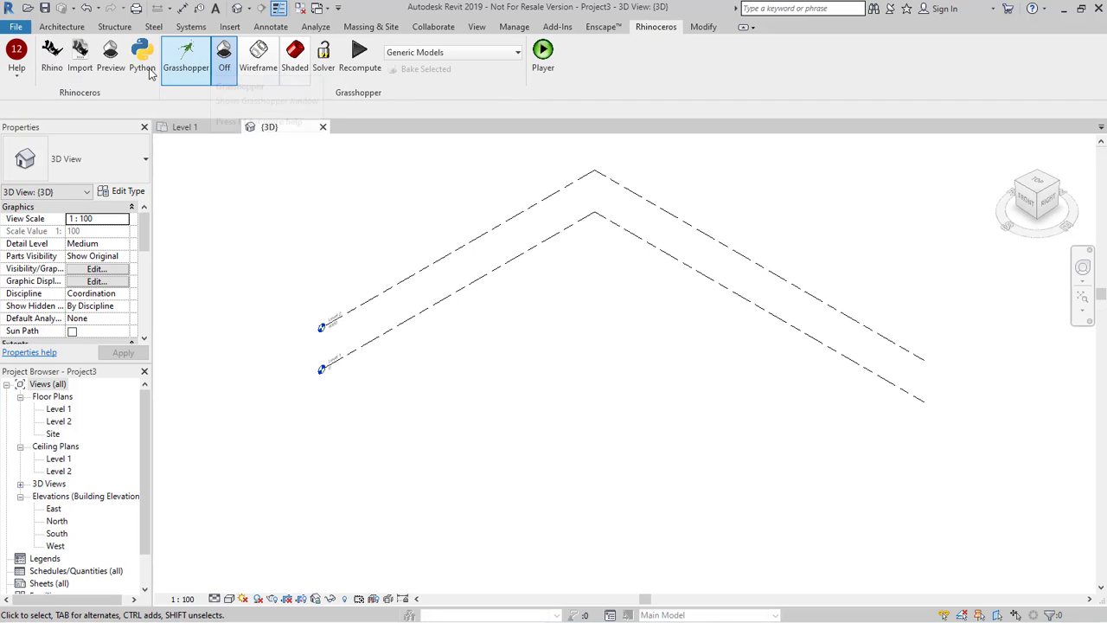
click(54, 60)
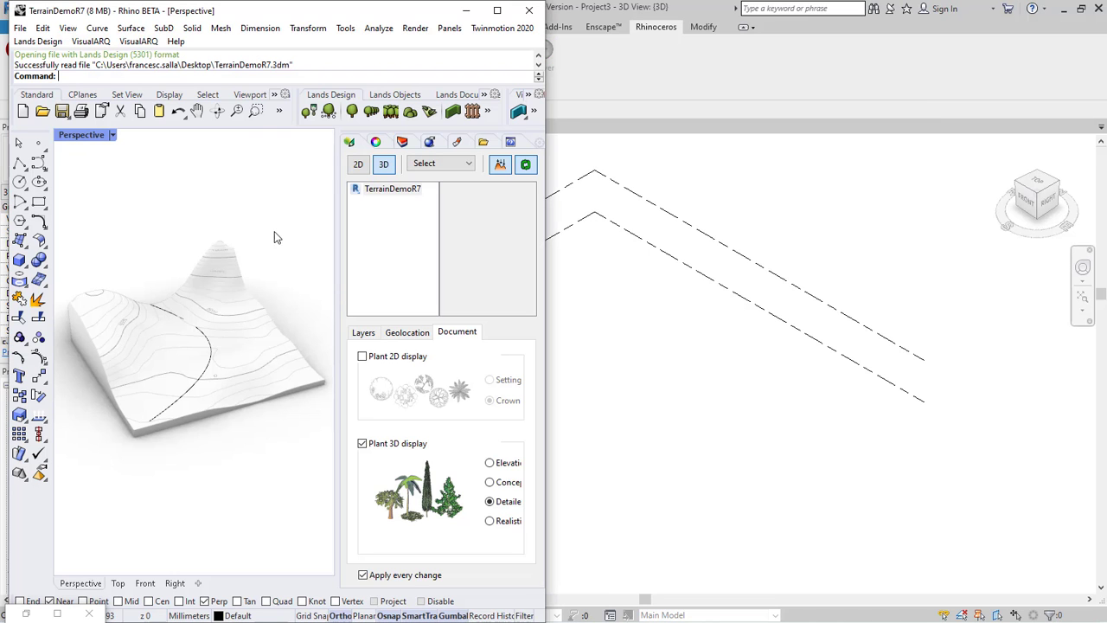
Step: Check the terrain in Rhino, then restore the empty Grasshopper definition window
click(230, 300)
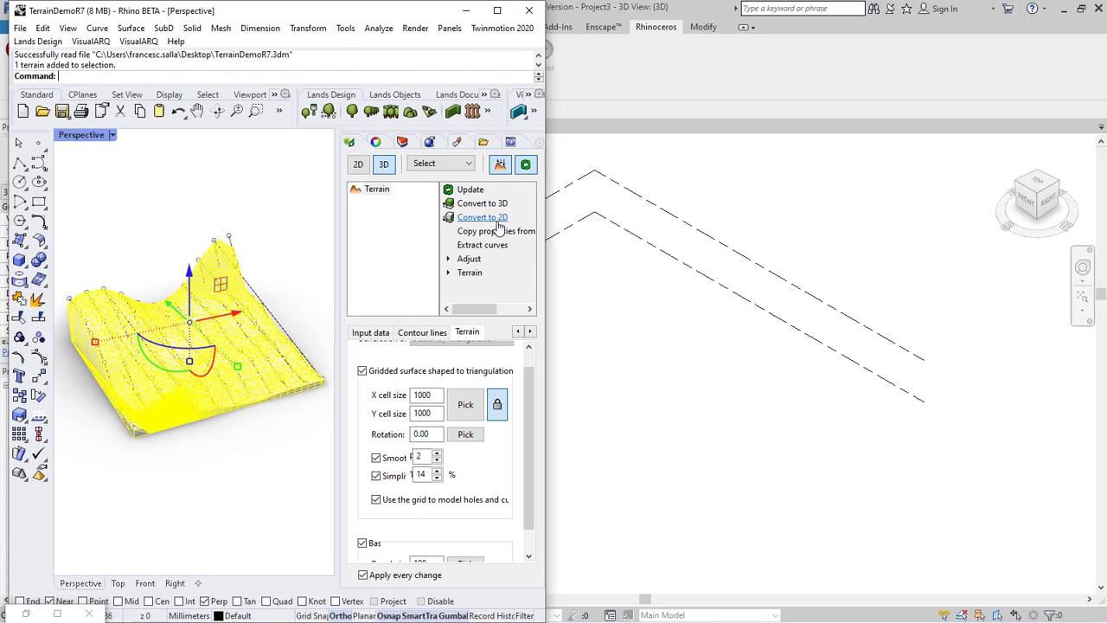
click(198, 517)
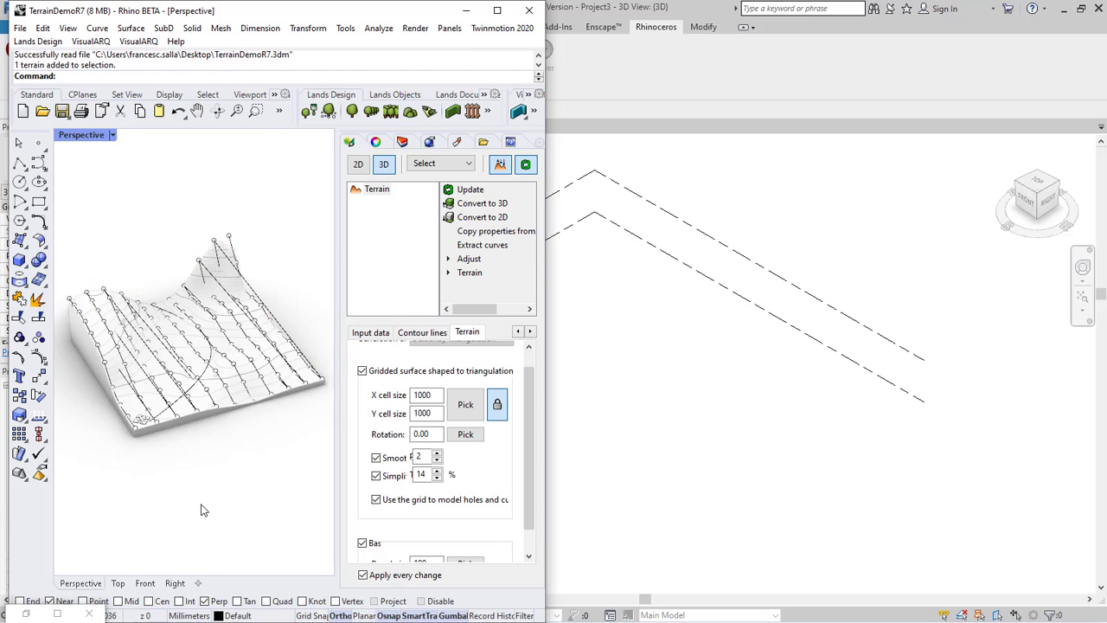
click(28, 614)
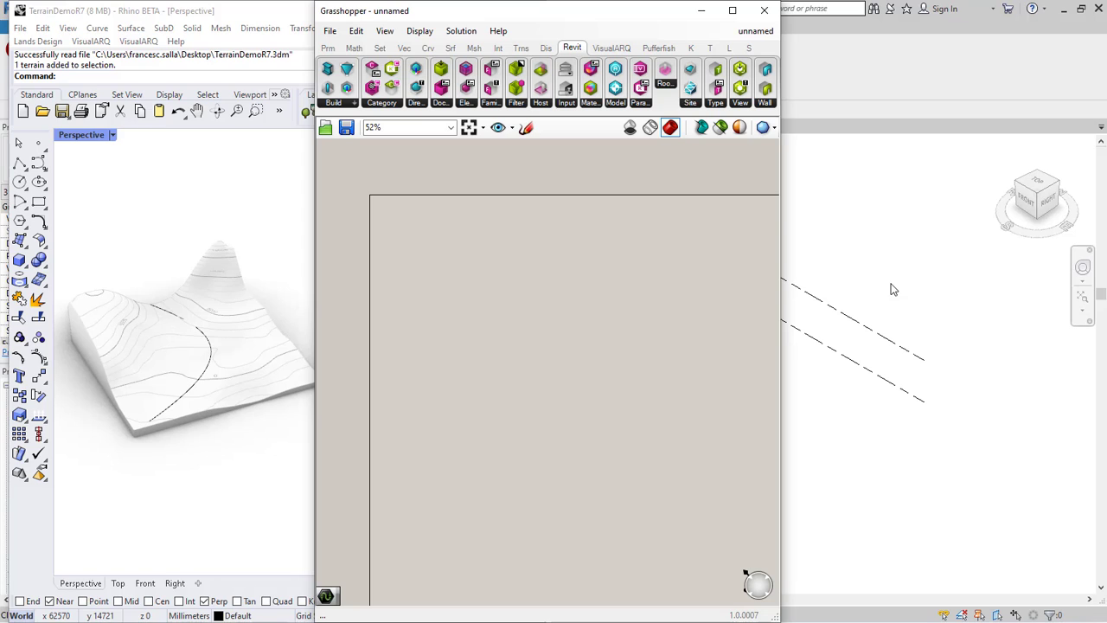
Step: Add a Lands Pipeline component from Params > Landscape, filtered to terrain objects only
click(328, 48)
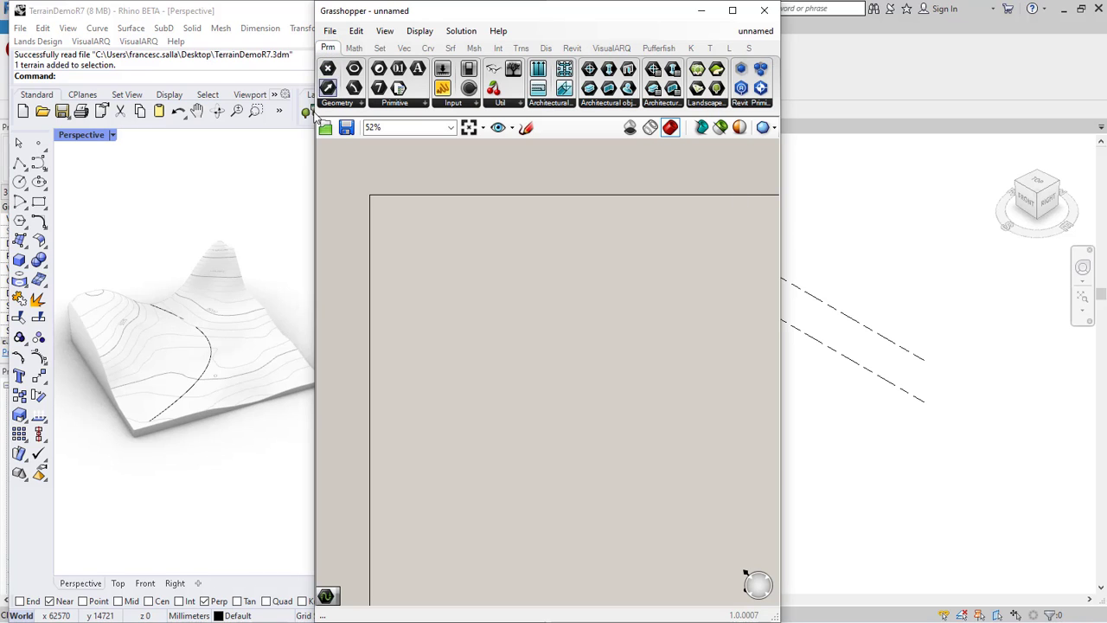
click(706, 103)
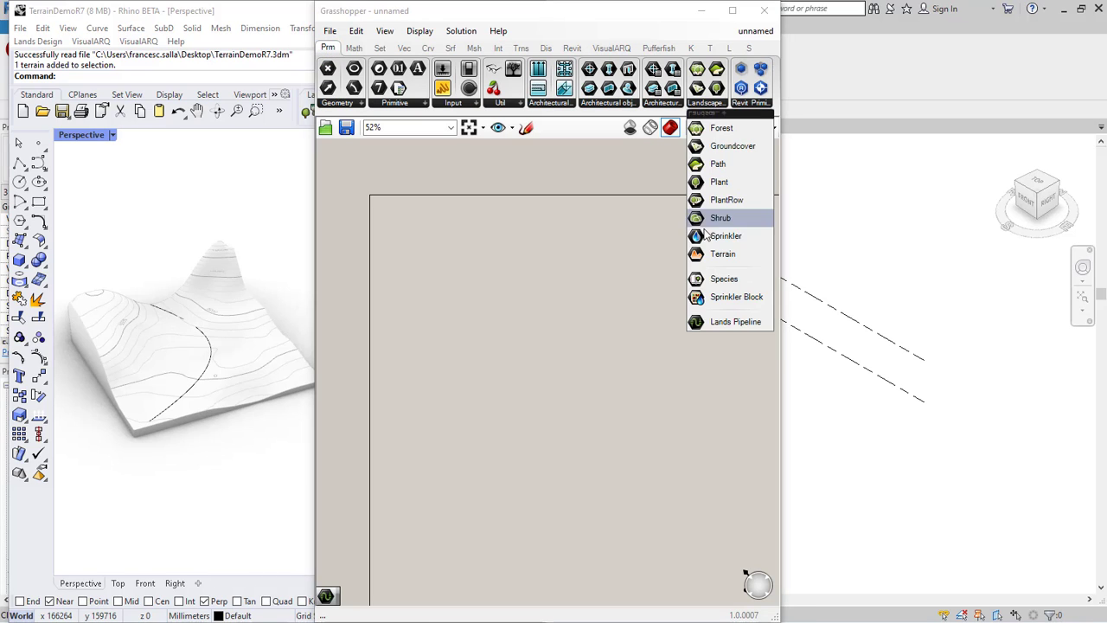
click(735, 321)
click(488, 285)
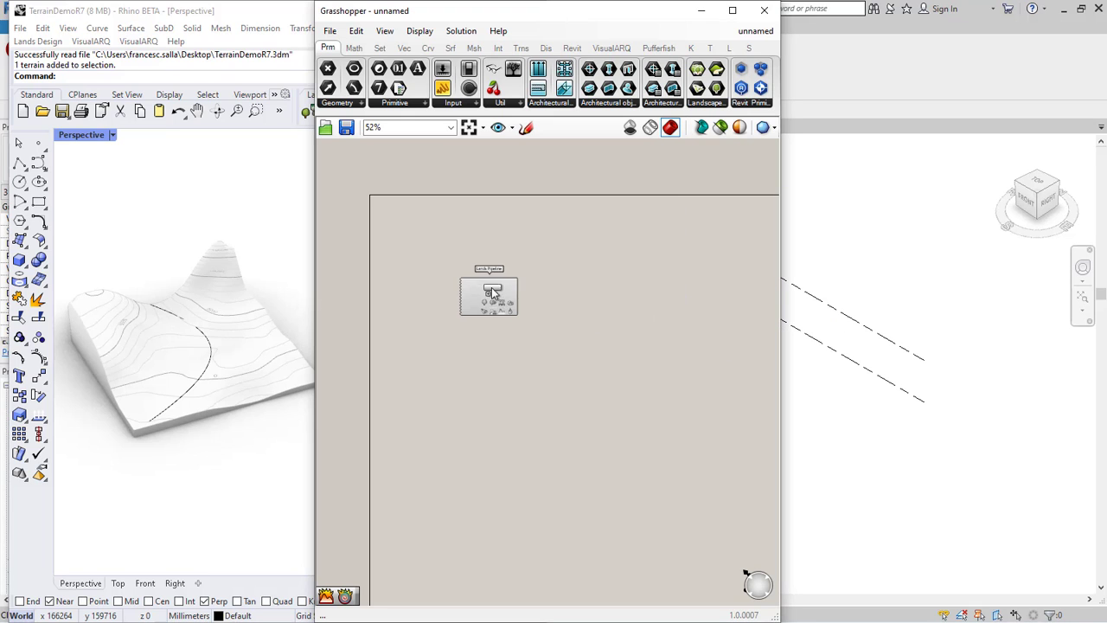
scroll(489, 285, up, 5)
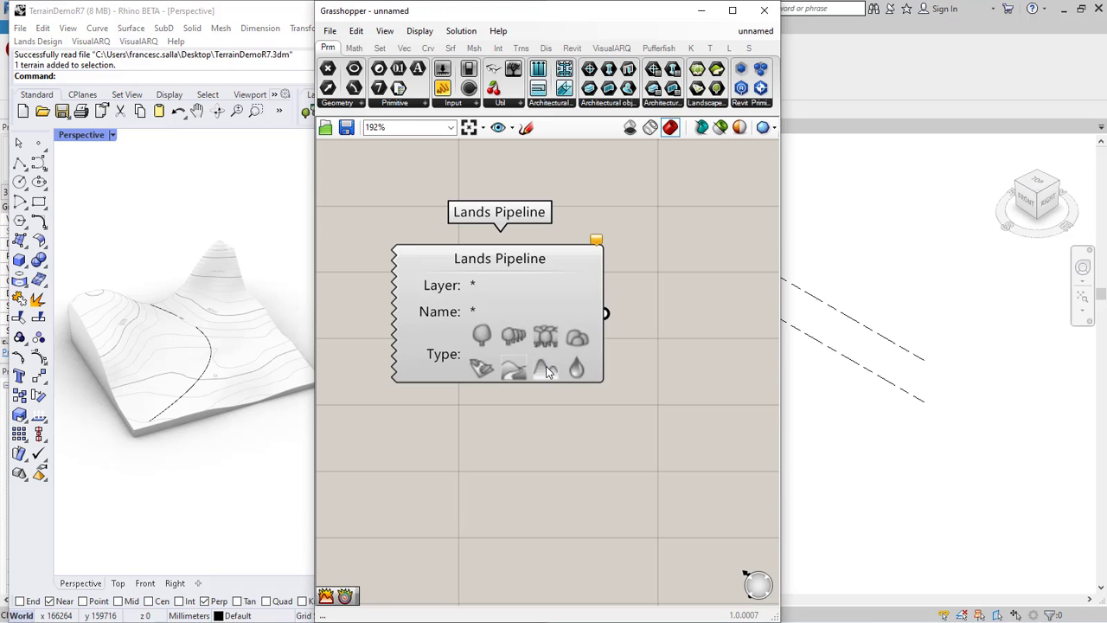
click(545, 366)
click(392, 432)
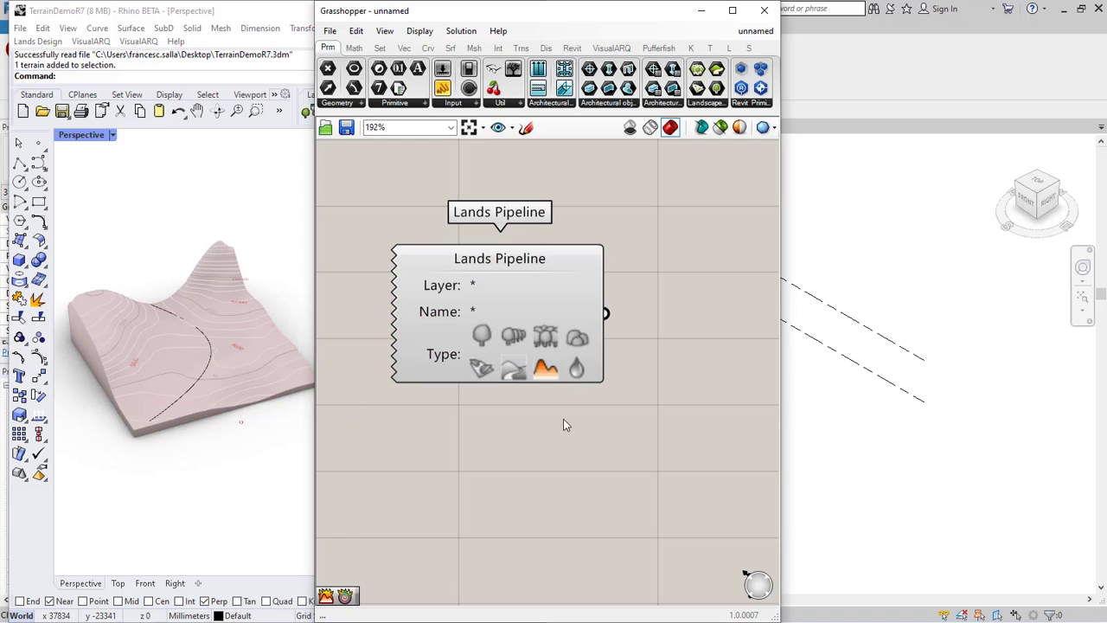
Step: Pick the Terrain Explode component from L > 07.Terrain
right_drag(606, 403, 567, 391)
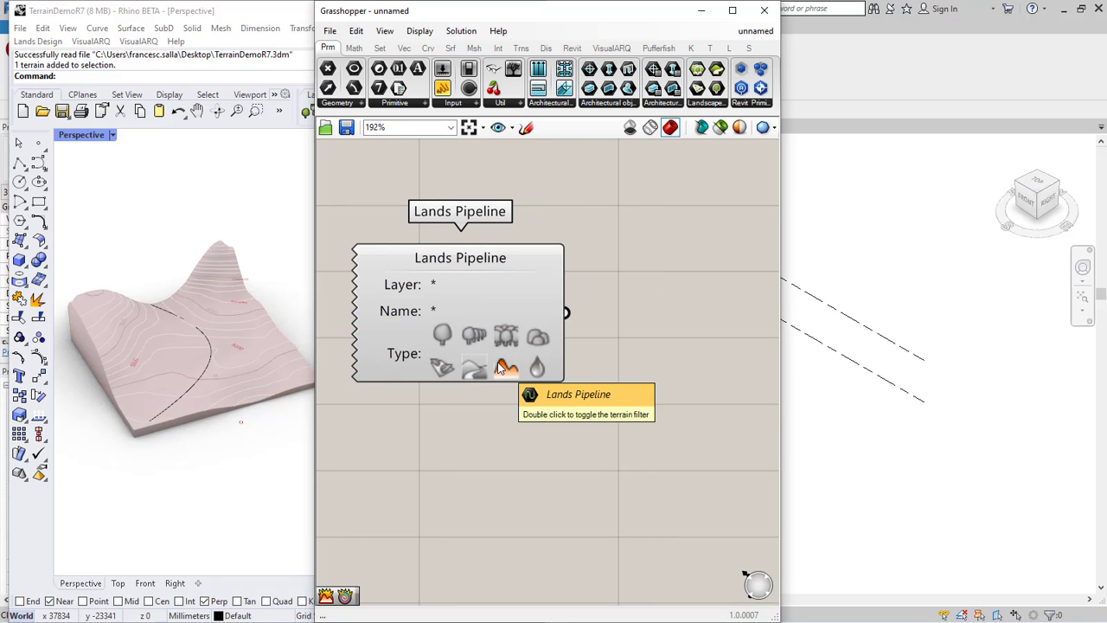
scroll(499, 368, down, 2)
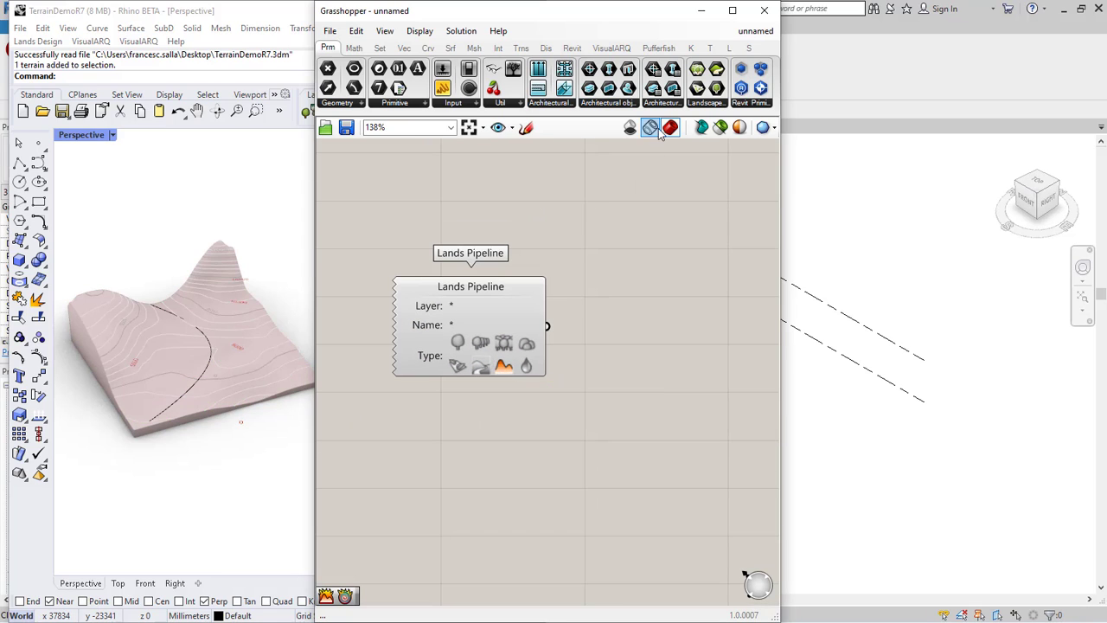
click(728, 48)
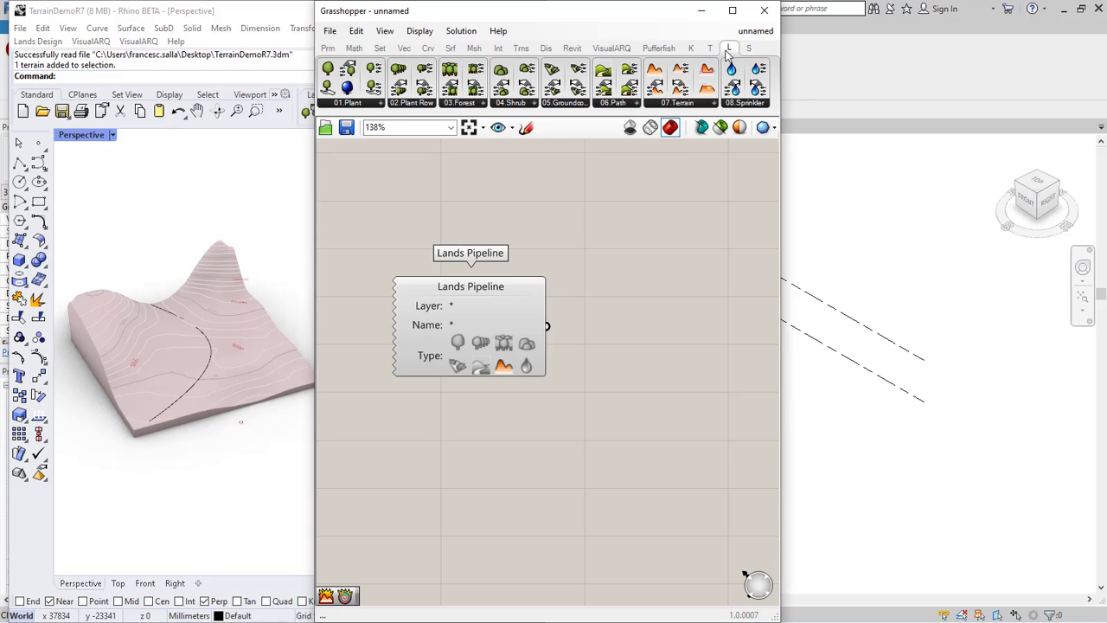
click(697, 104)
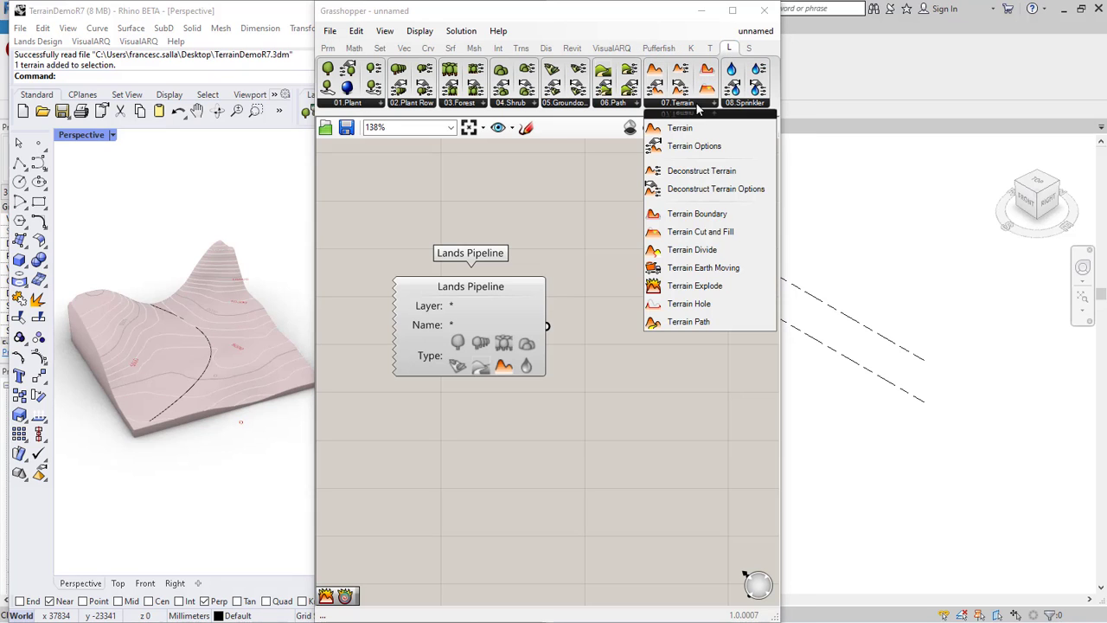
click(670, 286)
Step: Place Terrain Explode and feed it the Lands Pipeline terrain
click(657, 331)
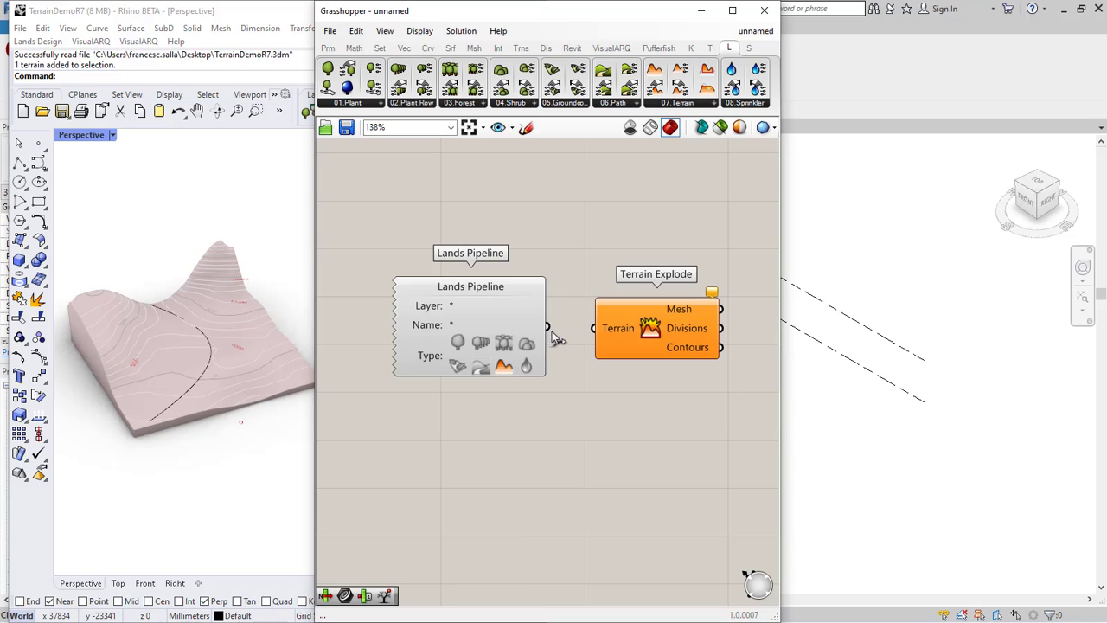
drag(546, 326, 593, 328)
right_drag(679, 387, 546, 373)
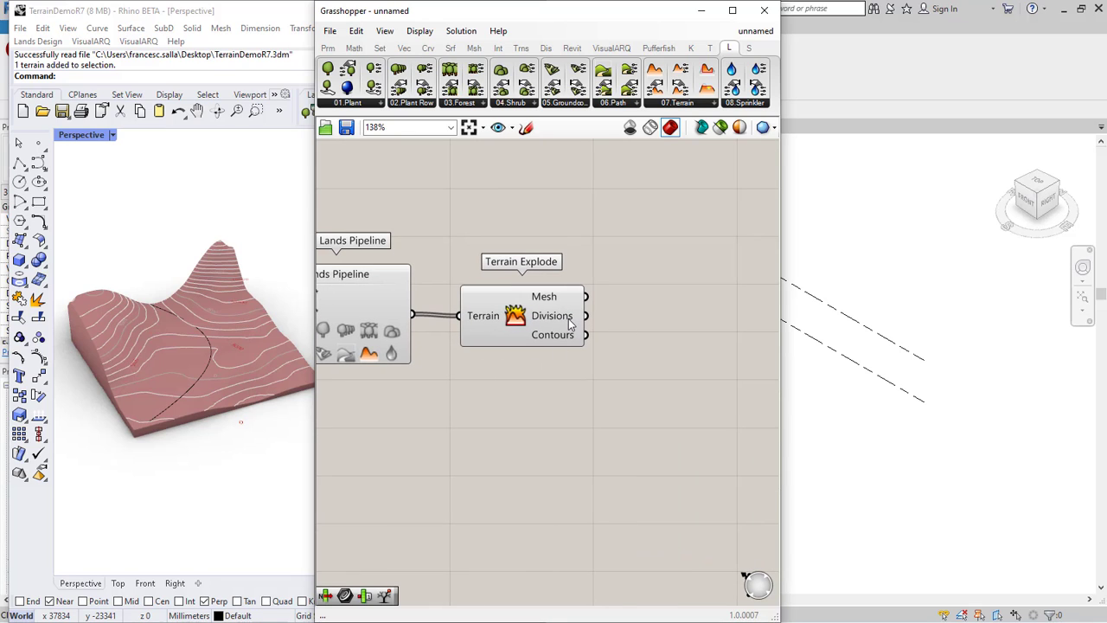
Step: Add a List Item component via 'item' search and wire Terrain Explode's Divisions into it
mouse_move(569, 323)
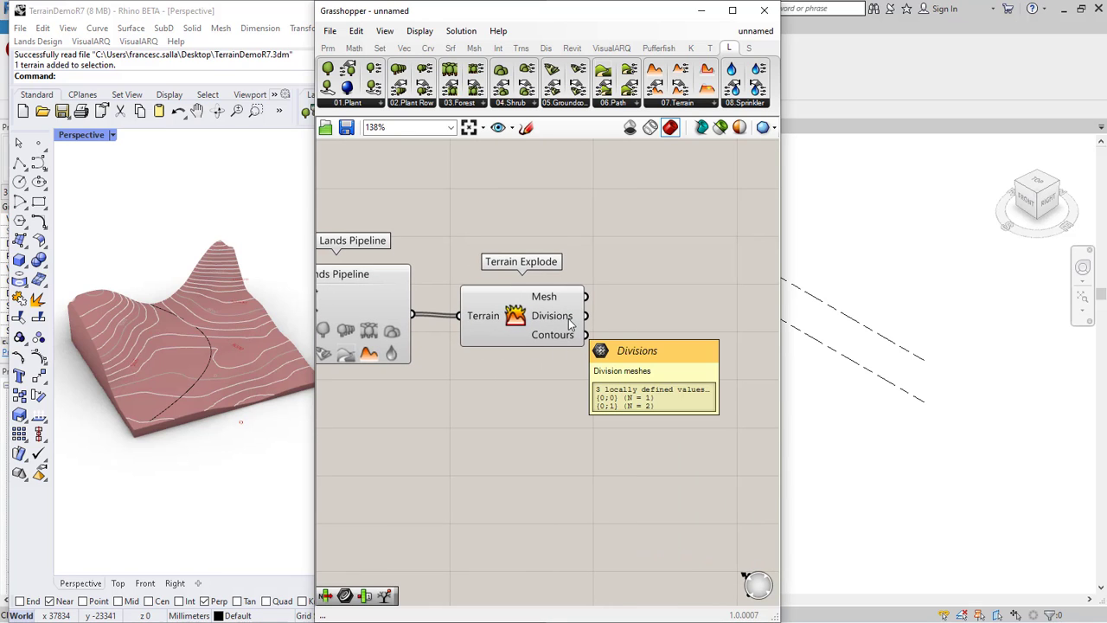
double_click(687, 317)
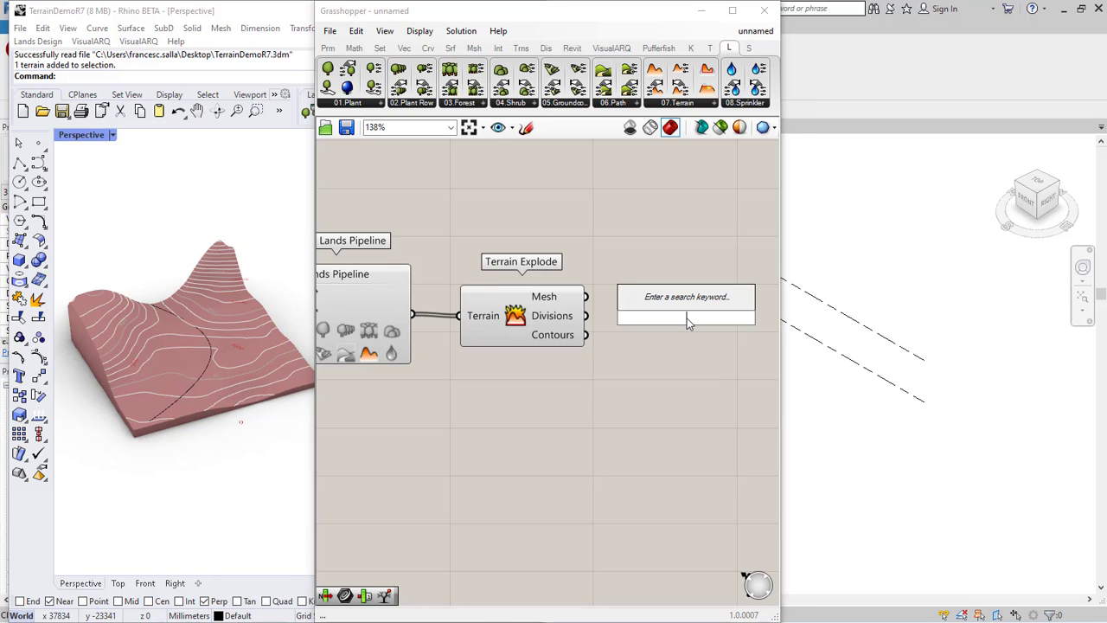
text(item)
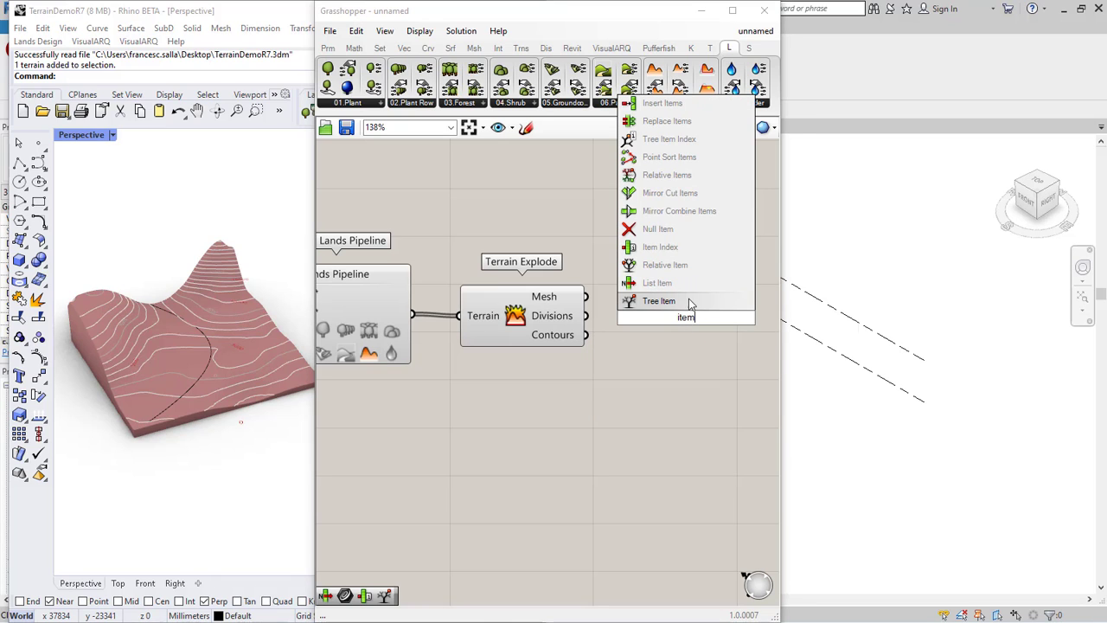
click(675, 282)
drag(585, 315, 638, 298)
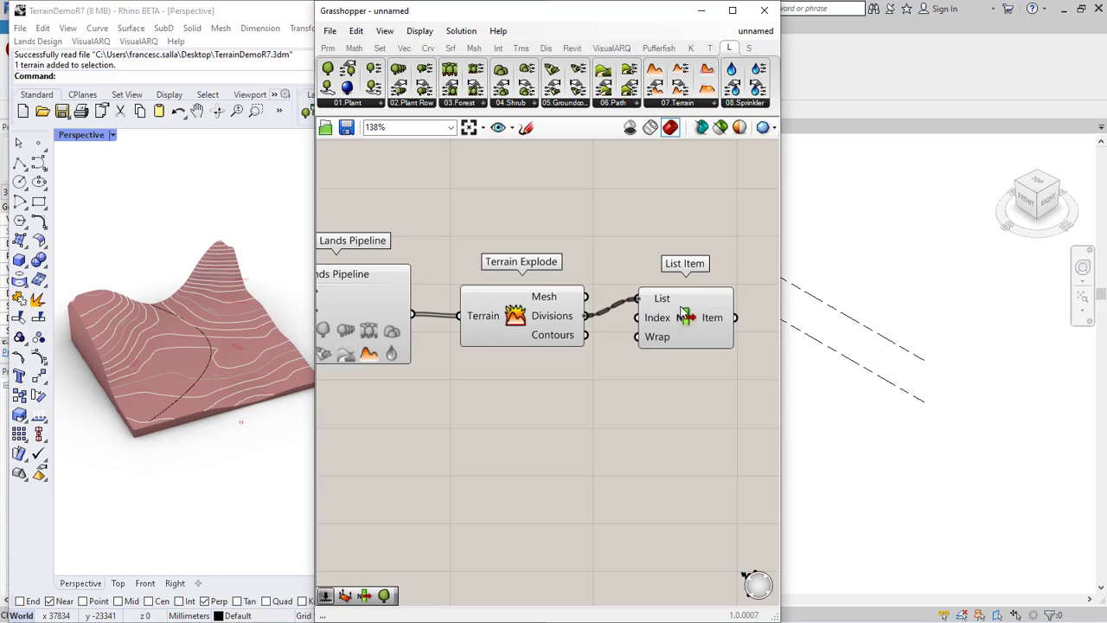
drag(699, 316, 668, 332)
right_drag(692, 344, 556, 342)
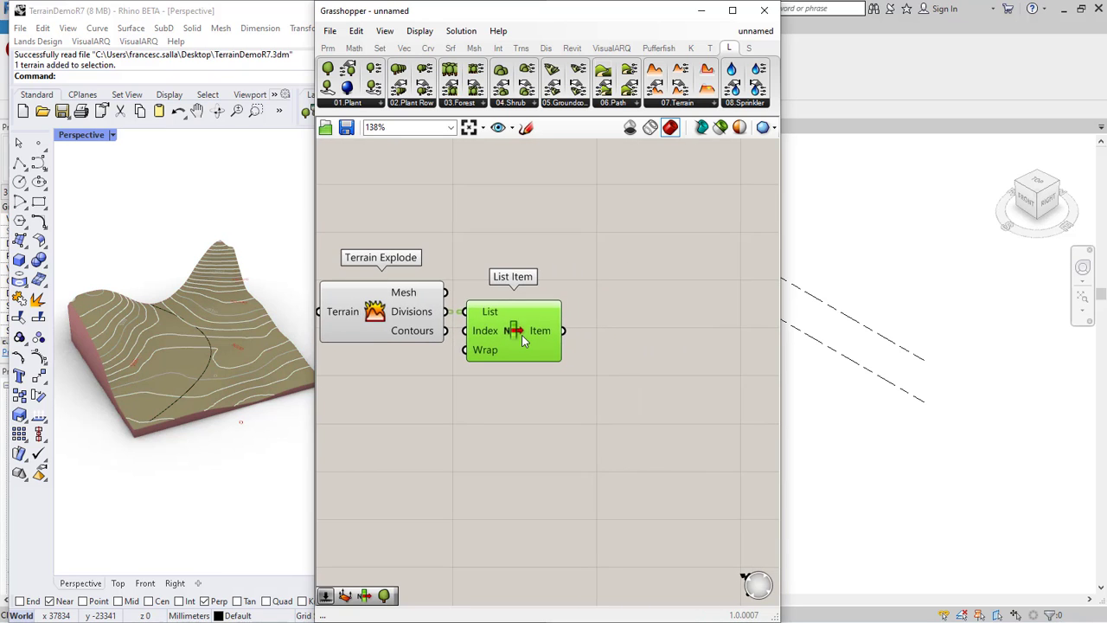
Step: Add a Deconstruct Mesh component from Mesh > Analysis, fed by List Item's output
click(475, 49)
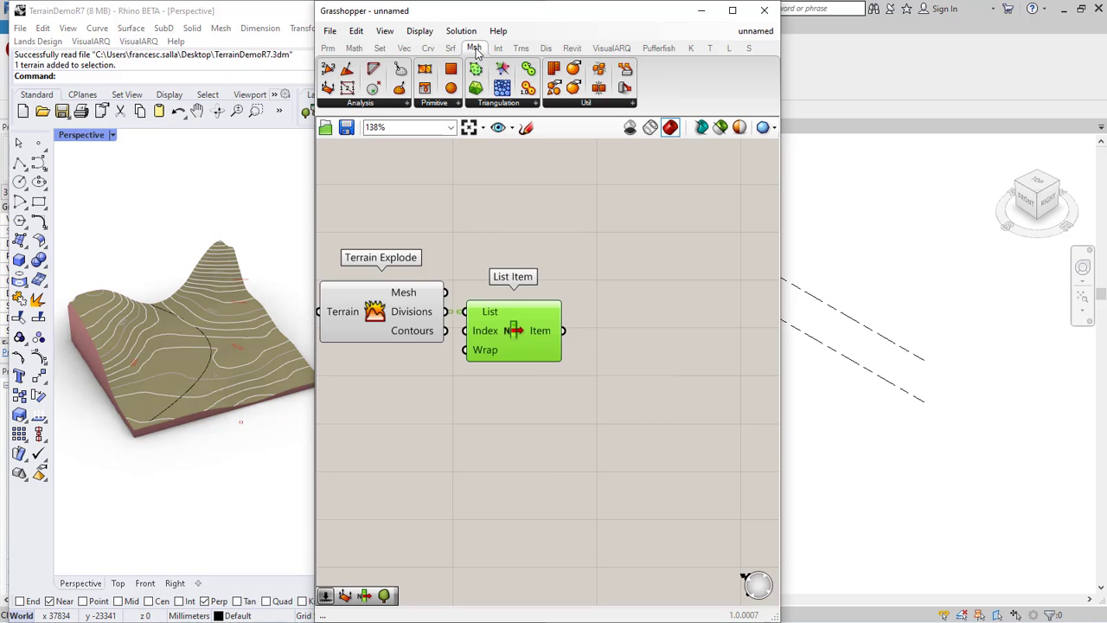
click(396, 103)
click(371, 146)
click(643, 333)
drag(564, 330, 577, 329)
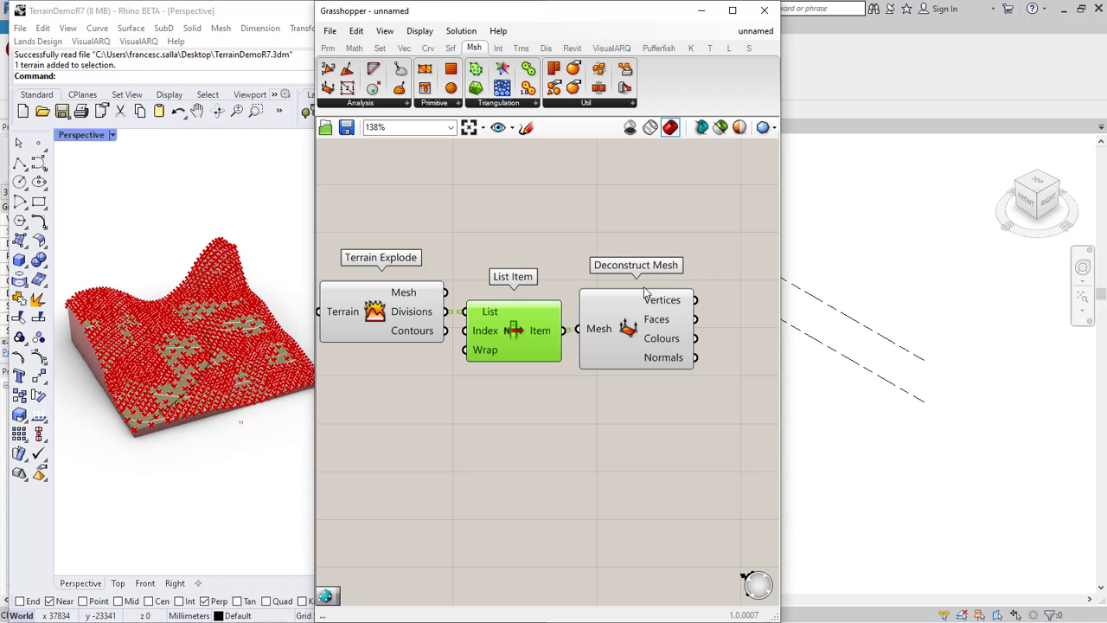
Step: Flatten the Deconstruct Mesh Vertices output into one list of 1465 points
right_drag(681, 303, 527, 301)
mouse_move(527, 301)
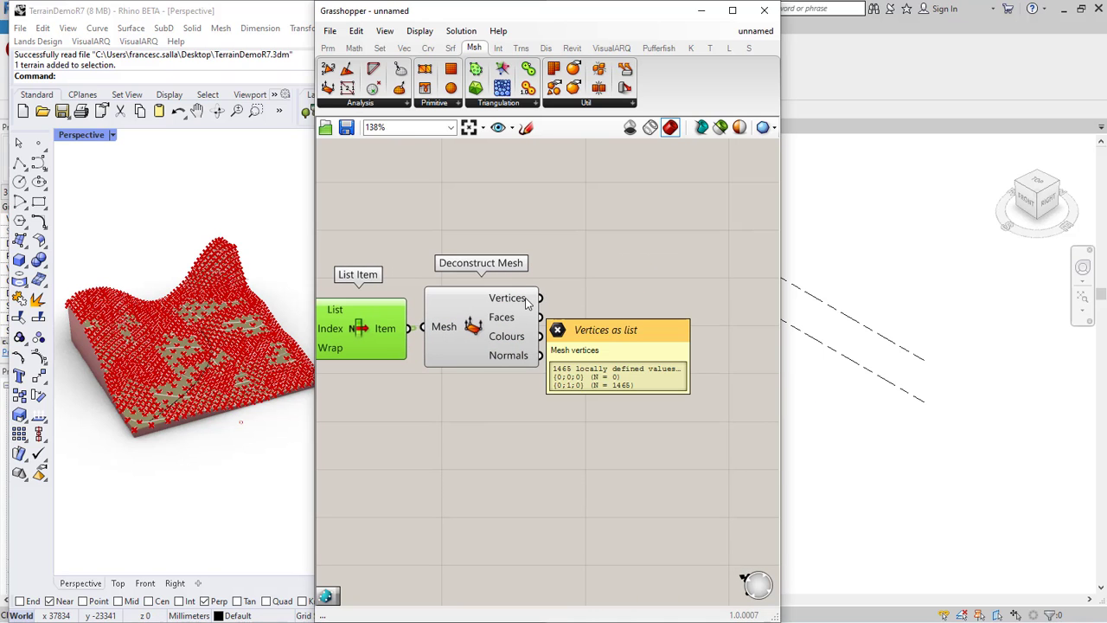
right_click(527, 301)
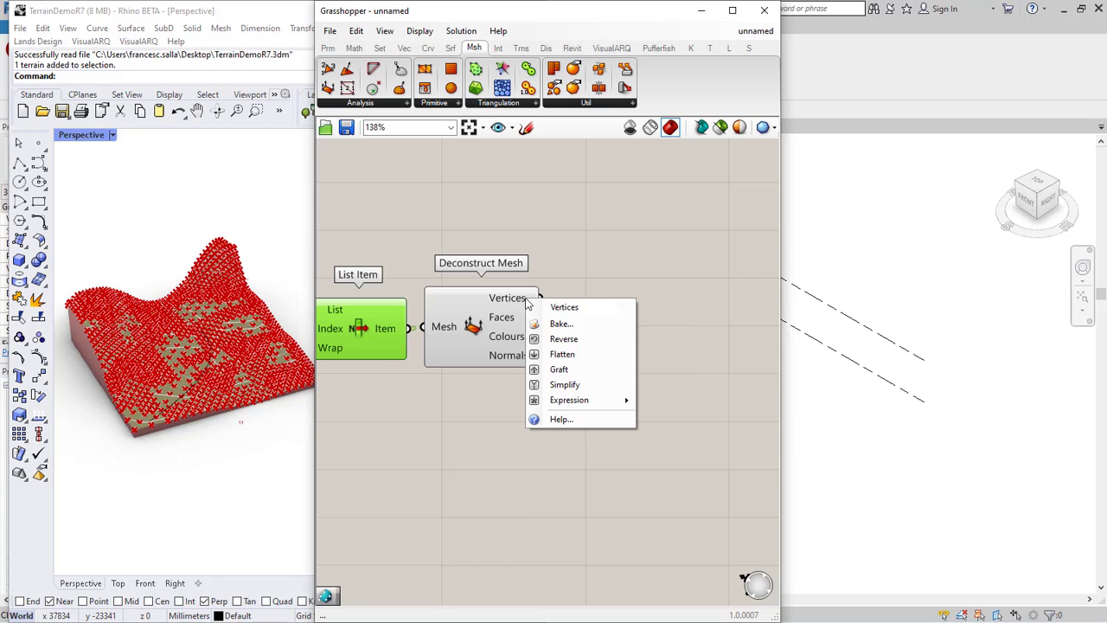
click(567, 356)
mouse_move(531, 296)
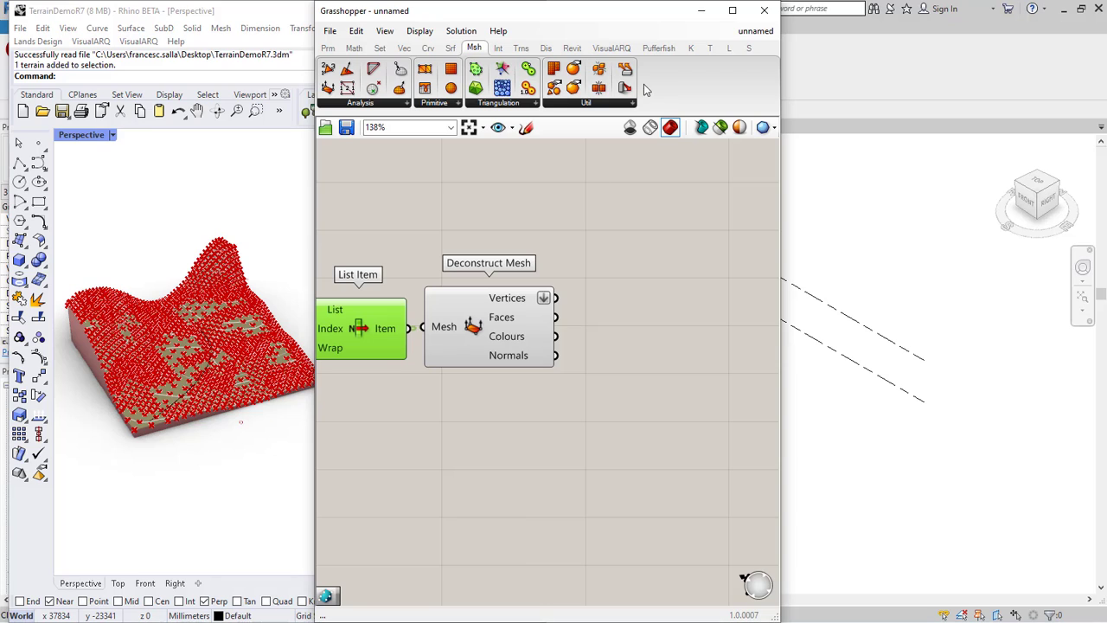
Step: Add an Add Topography (Points) component from Revit > Site, fed by the mesh vertices
click(570, 50)
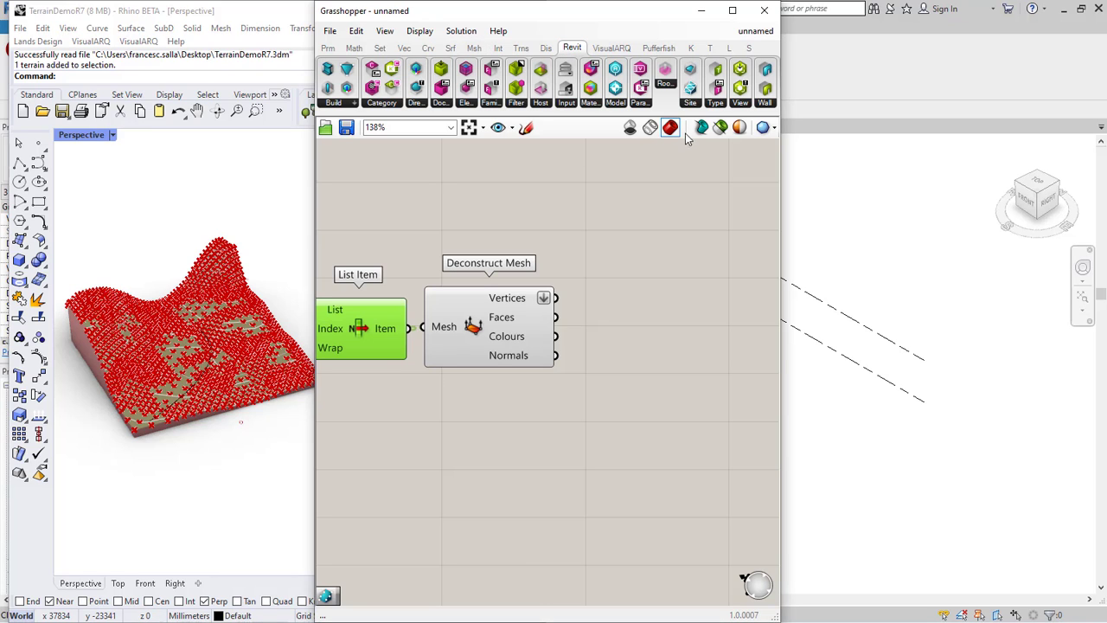
click(691, 104)
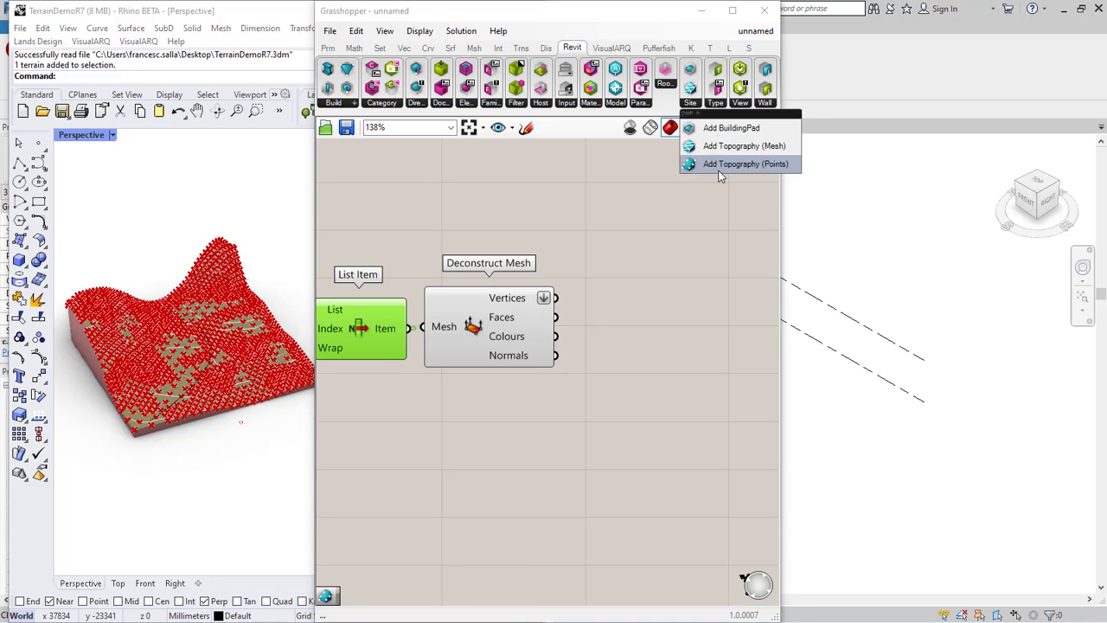
click(757, 164)
click(667, 308)
drag(555, 297, 598, 296)
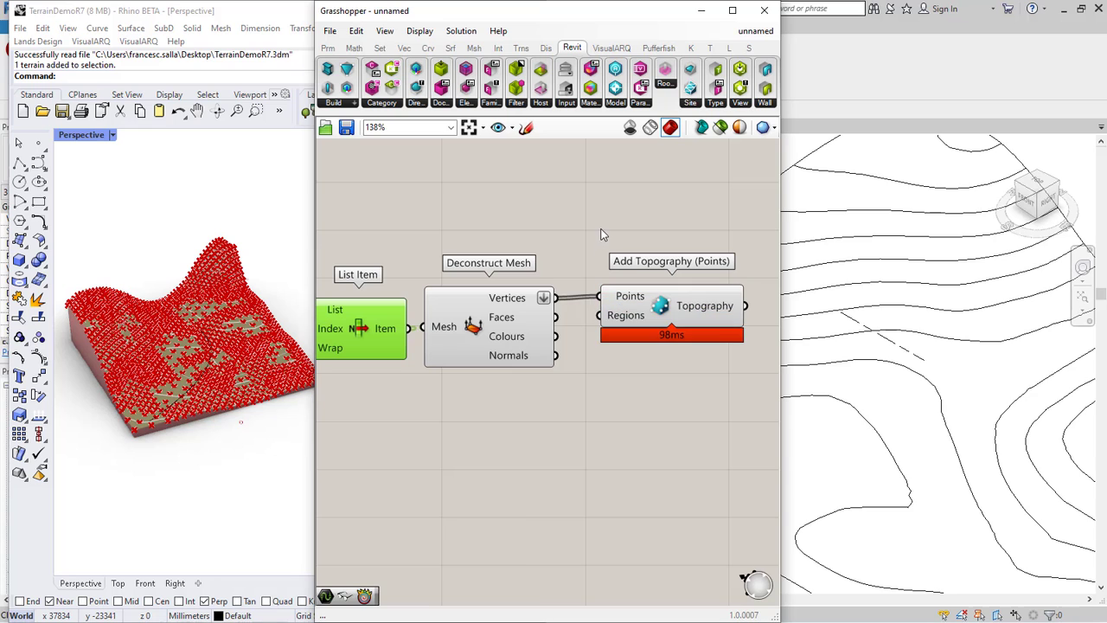
Step: Select the new 2601 m² toposurface in the Revit view
scroll(951, 387, down, 3)
scroll(946, 396, down, 2)
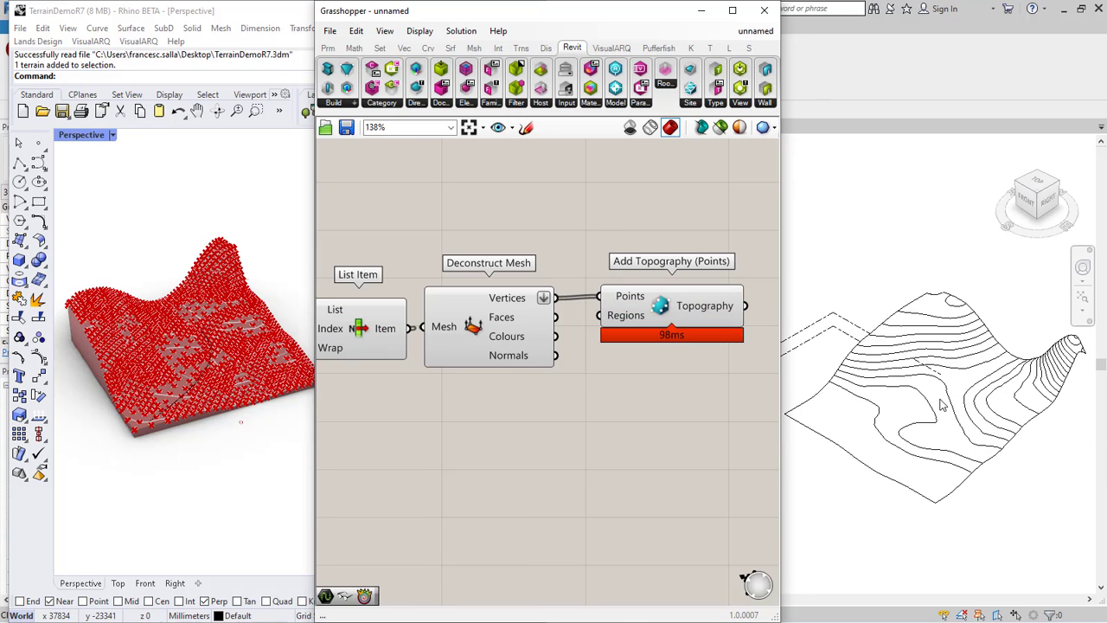
click(946, 403)
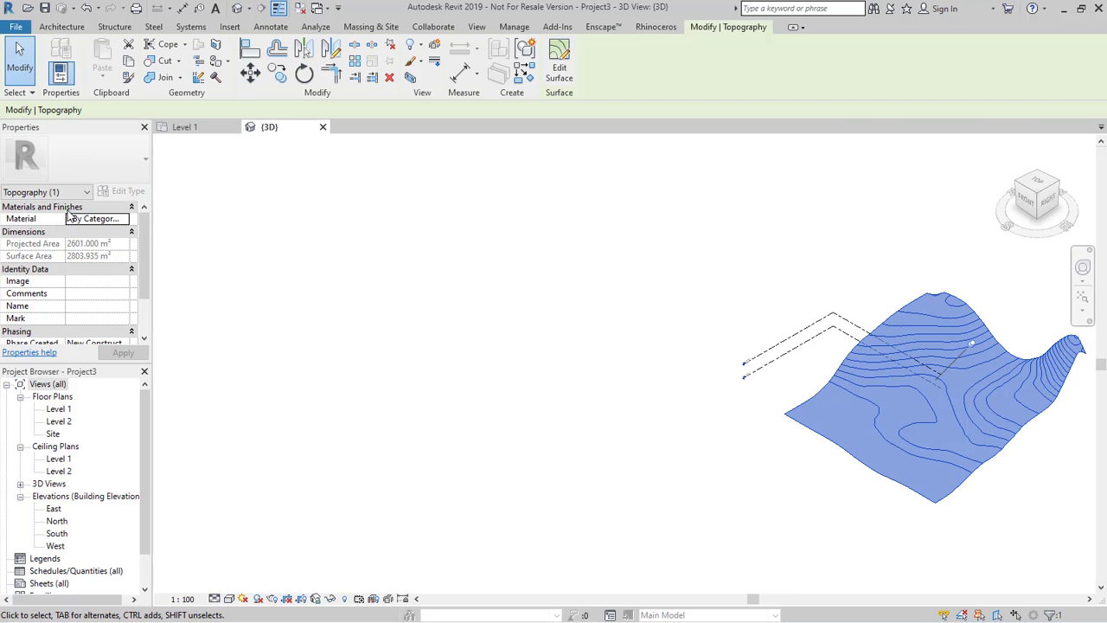
Step: Orbit Revit's 3D view to face the topography, then bring Rhino and Grasshopper forward
scroll(647, 341, down, 2)
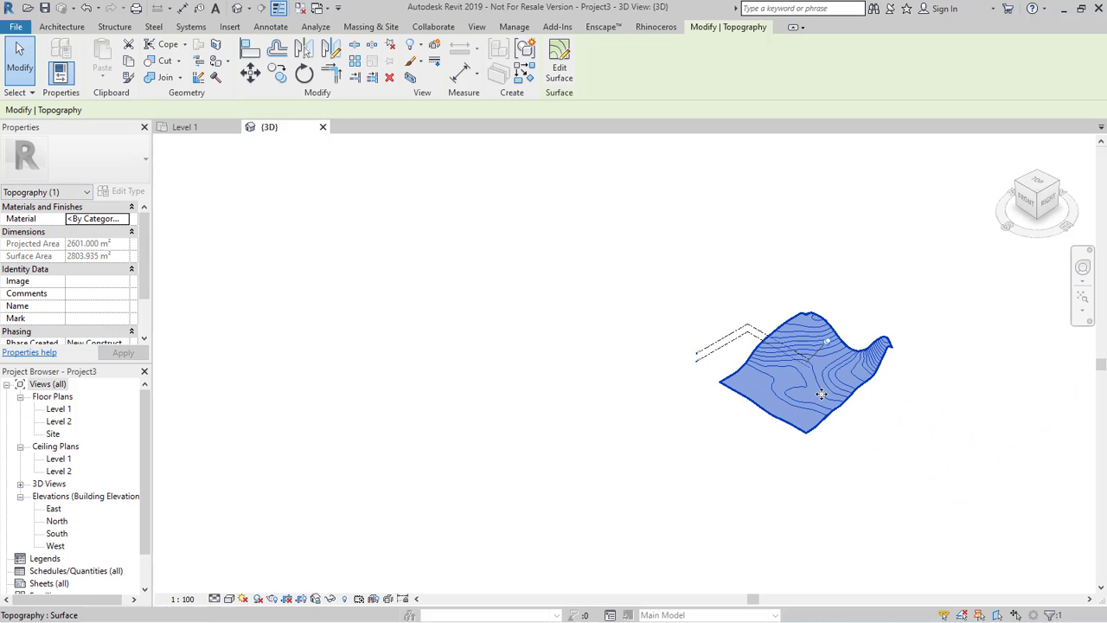
scroll(841, 394, up, 4)
mouse_move(838, 397)
shift+middle_down()
mouse_move(818, 420)
mouse_move(839, 395)
shift+middle_up()
click(361, 469)
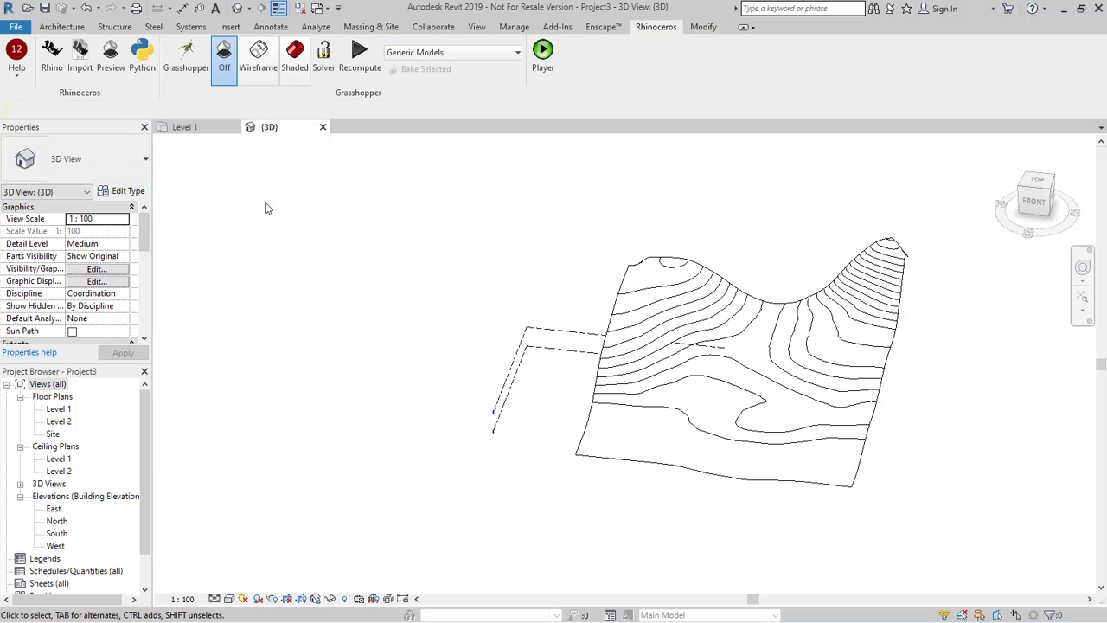
click(53, 54)
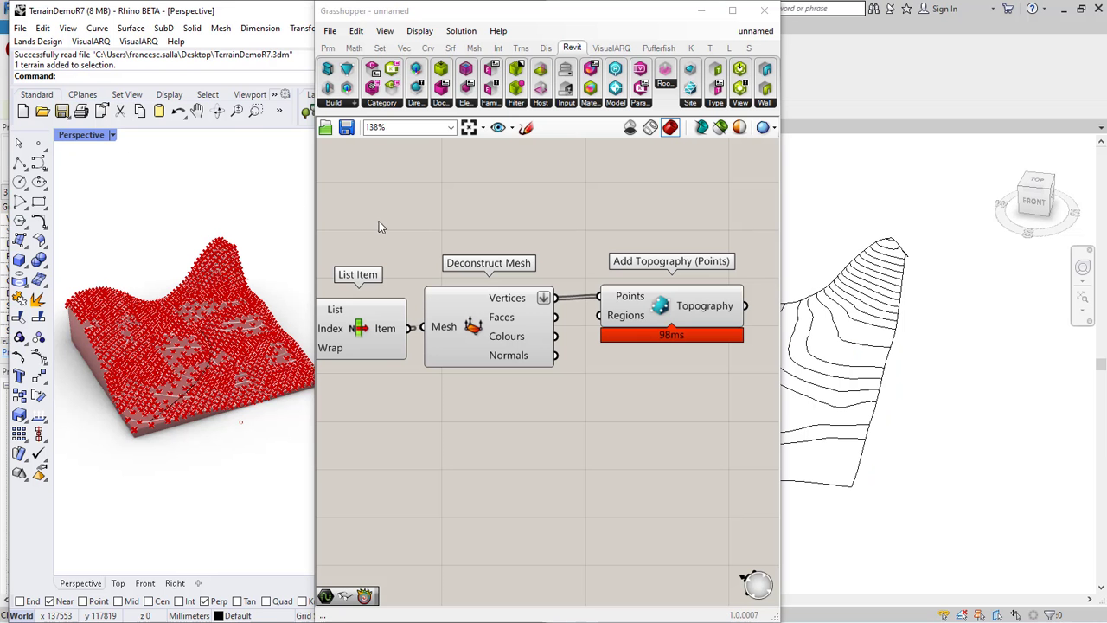
Step: Window-select all Grasshopper components and bring up their quick-options radial menu
scroll(539, 257, down, 5)
drag(677, 349, 396, 266)
middle_click(396, 273)
Step: Turn off the preview of all Grasshopper components and minimize Grasshopper
click(436, 245)
click(456, 228)
click(700, 10)
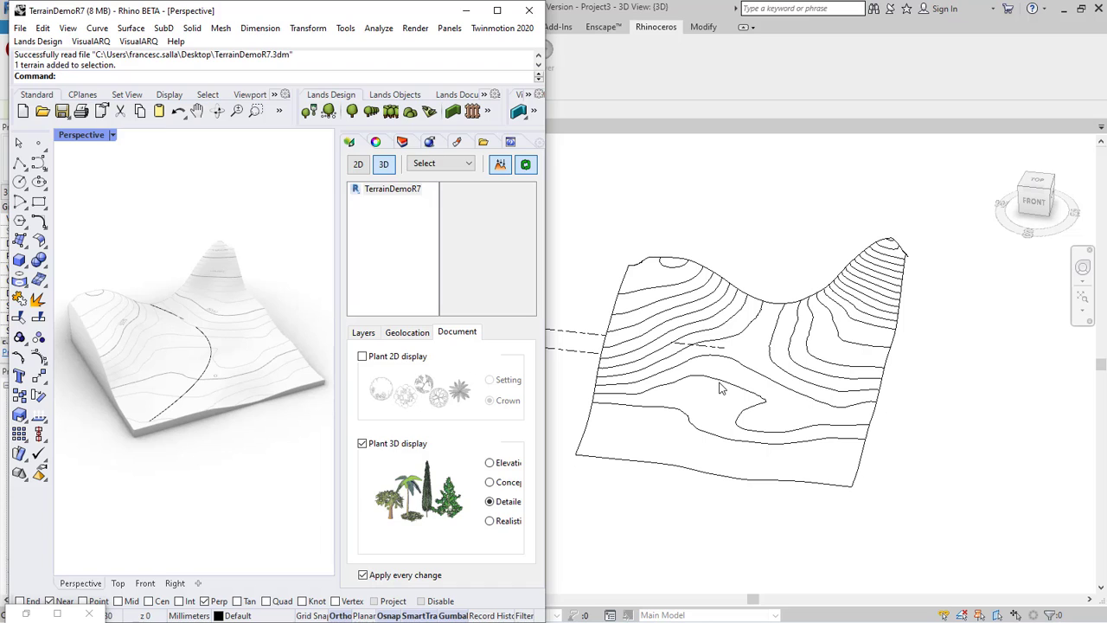
Step: Raise groups of terrain control points with the gumball, forming a taller back peak and front mound
click(219, 300)
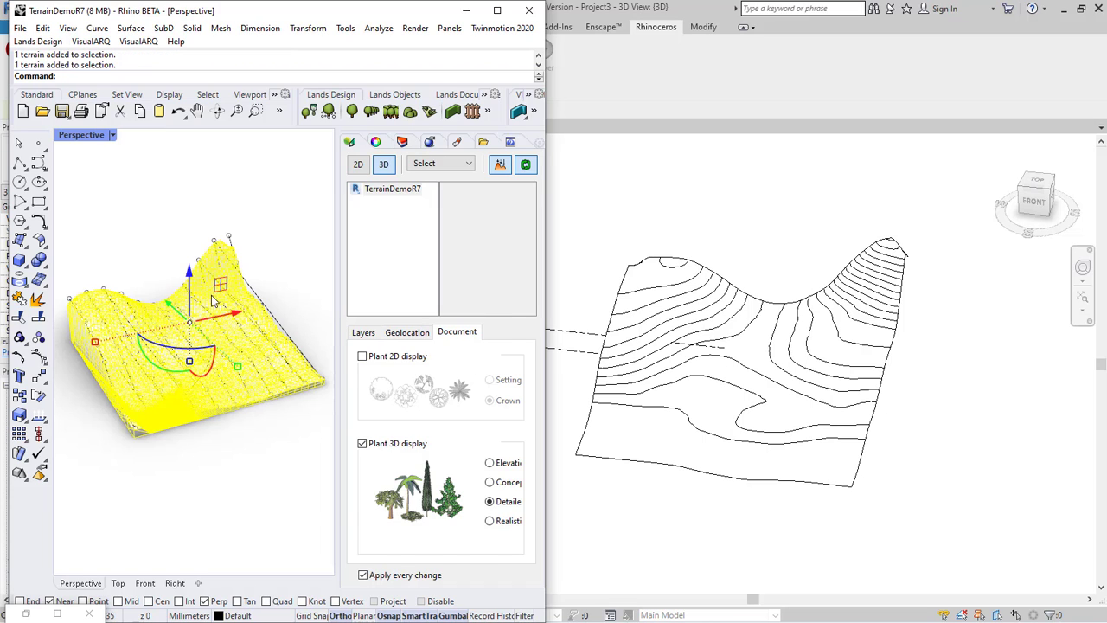
click(39, 357)
drag(153, 203, 261, 273)
drag(219, 173, 219, 176)
drag(68, 268, 86, 232)
drag(261, 413, 317, 326)
click(245, 458)
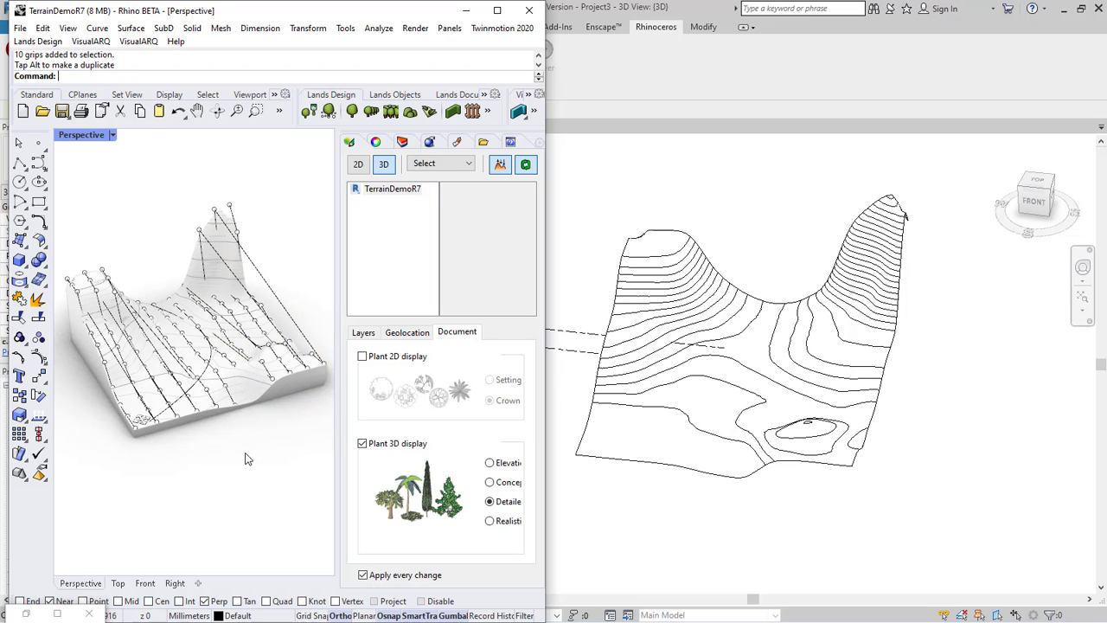
key(Escape)
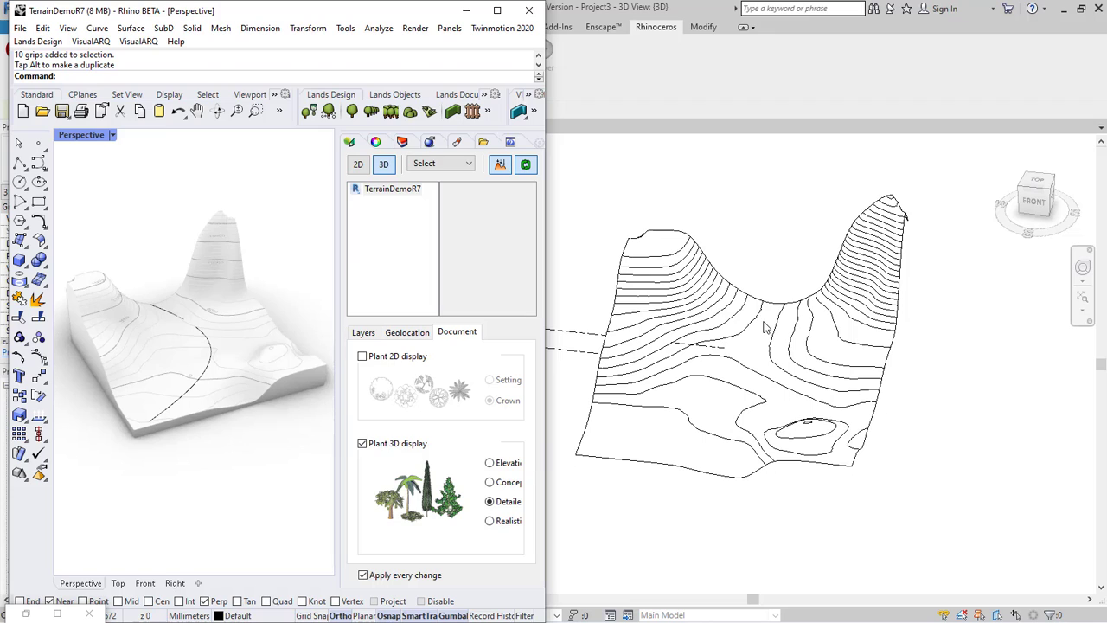
Step: Cut a 5000-wide, 45° path along the dashed curve, then recompute so Revit shows it
click(246, 254)
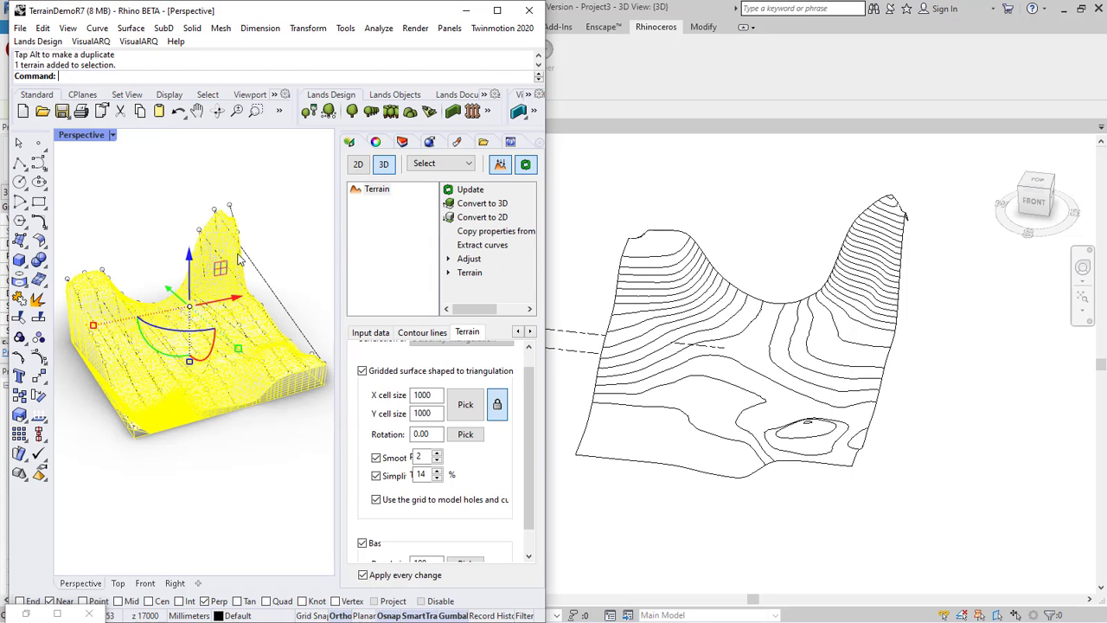
click(451, 273)
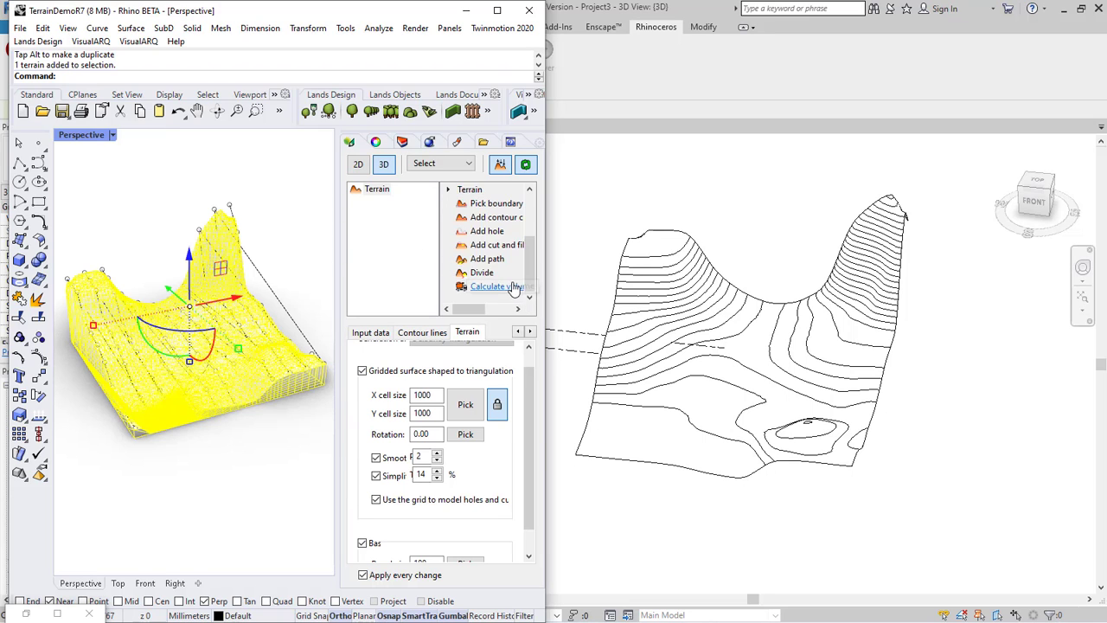
click(485, 261)
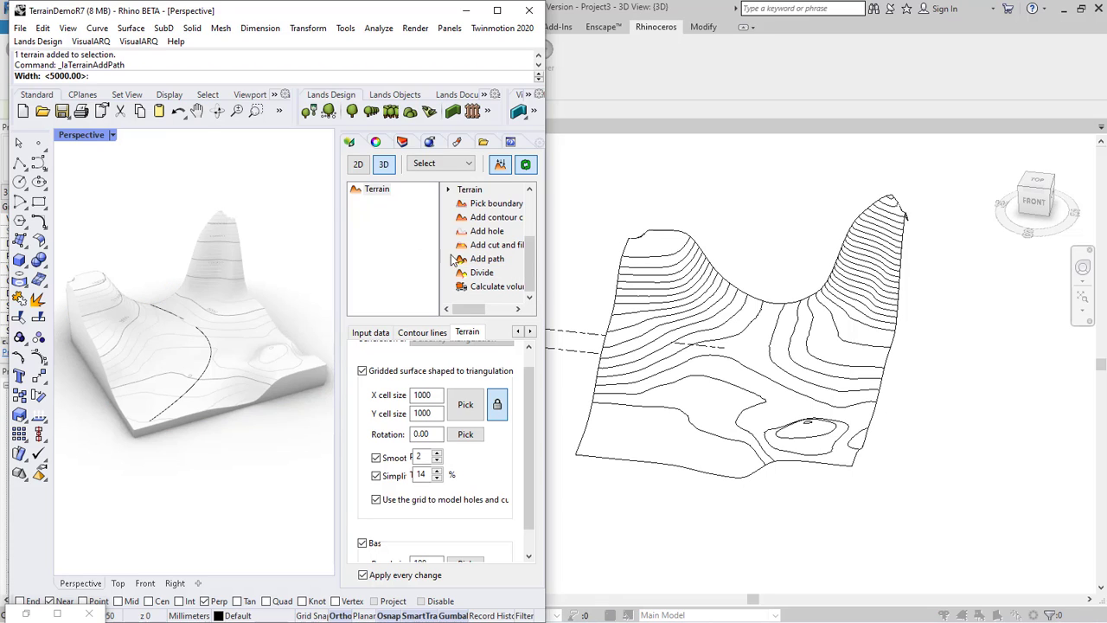
key(Return)
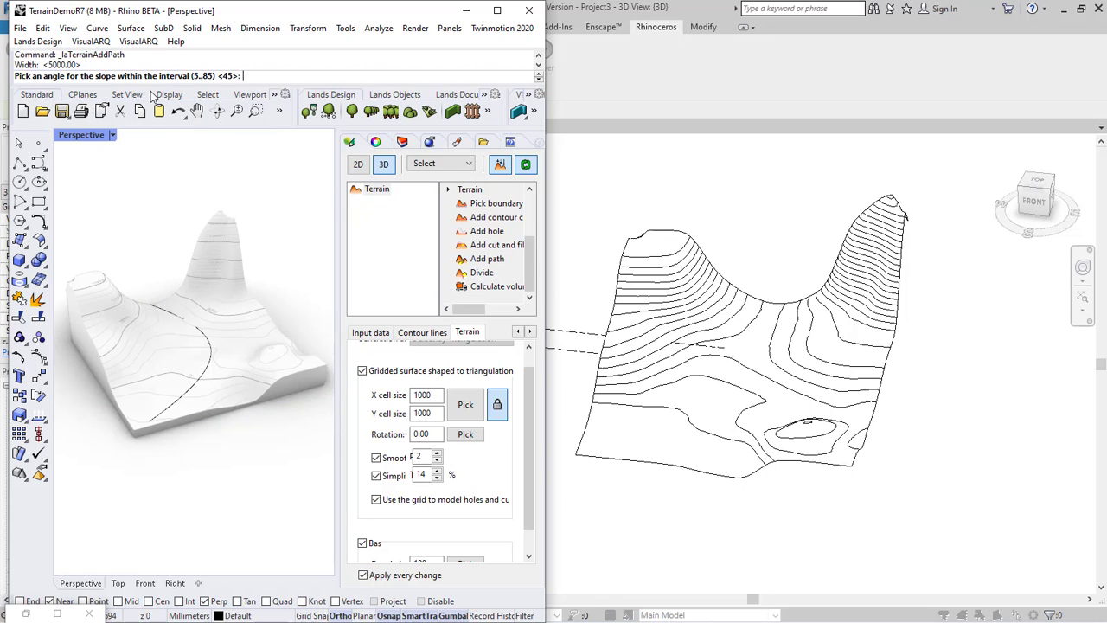
key(Return)
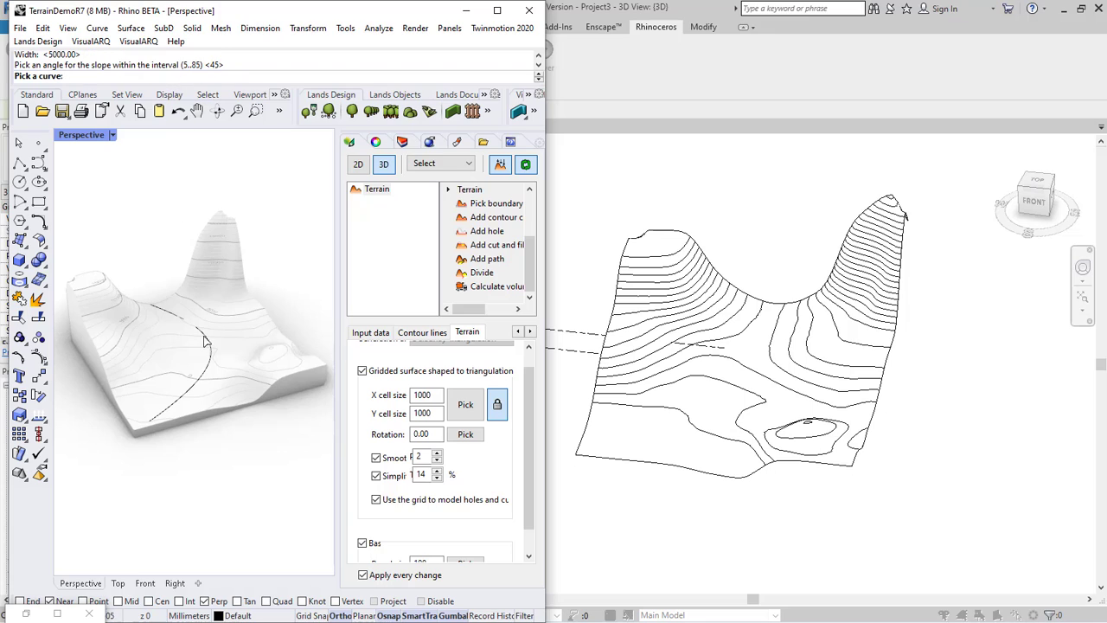
click(210, 347)
key(Return)
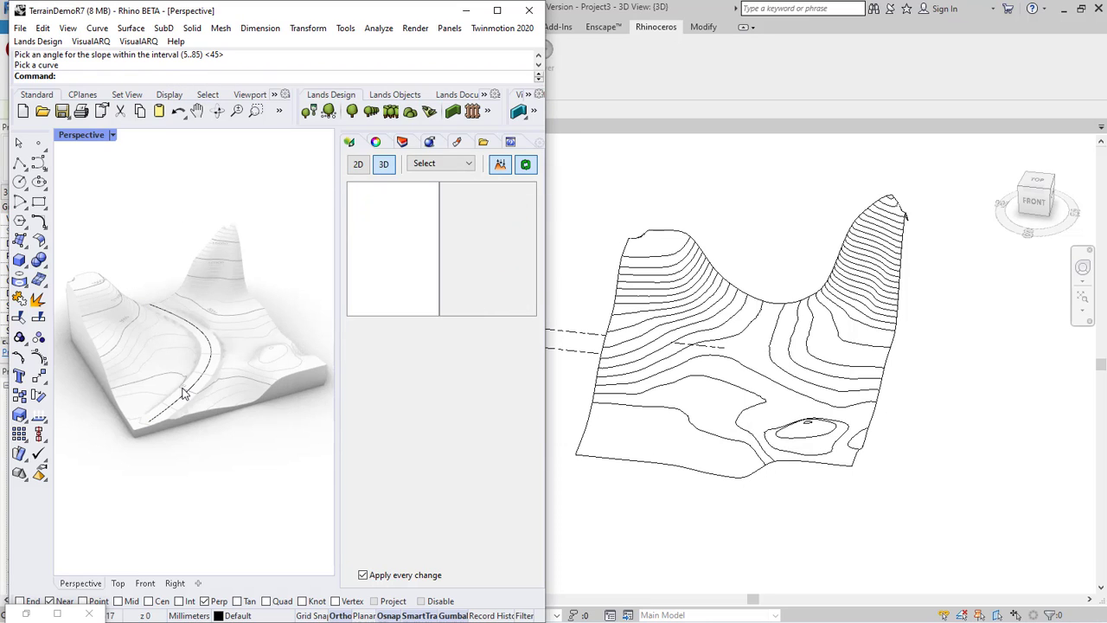
click(692, 199)
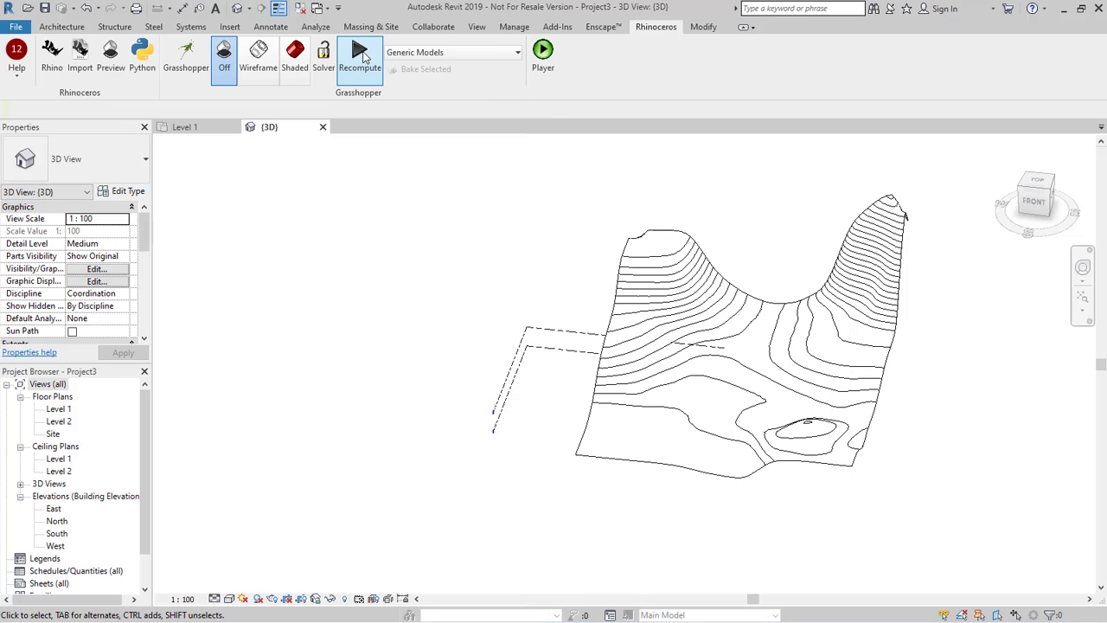
click(361, 57)
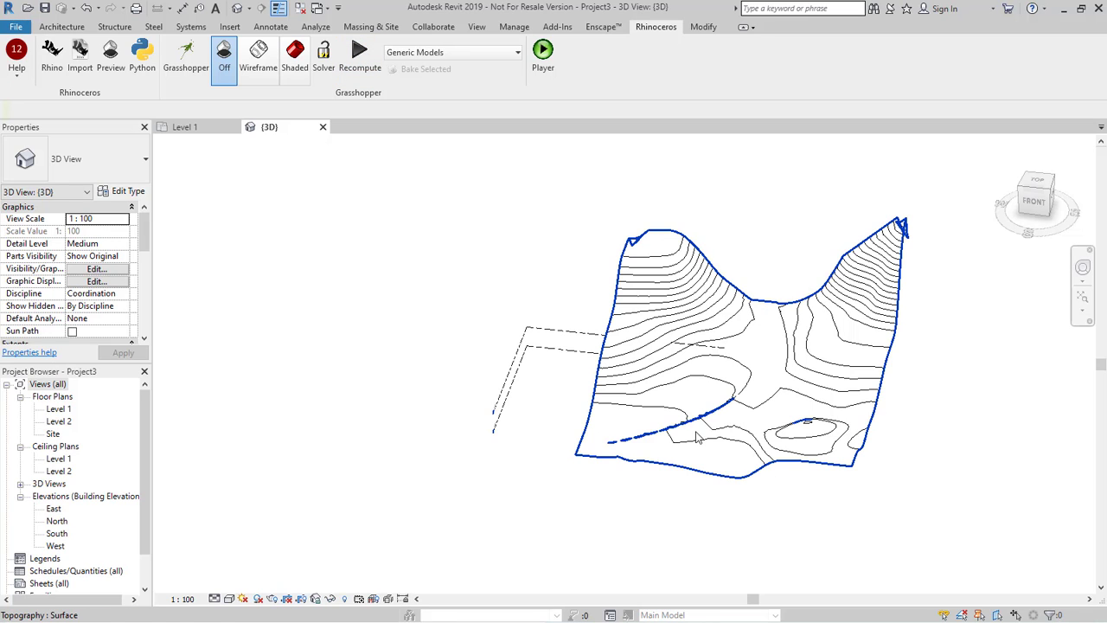
Step: Raise one terrain control point beside the path to add a small mound, then orbit to view it
click(54, 54)
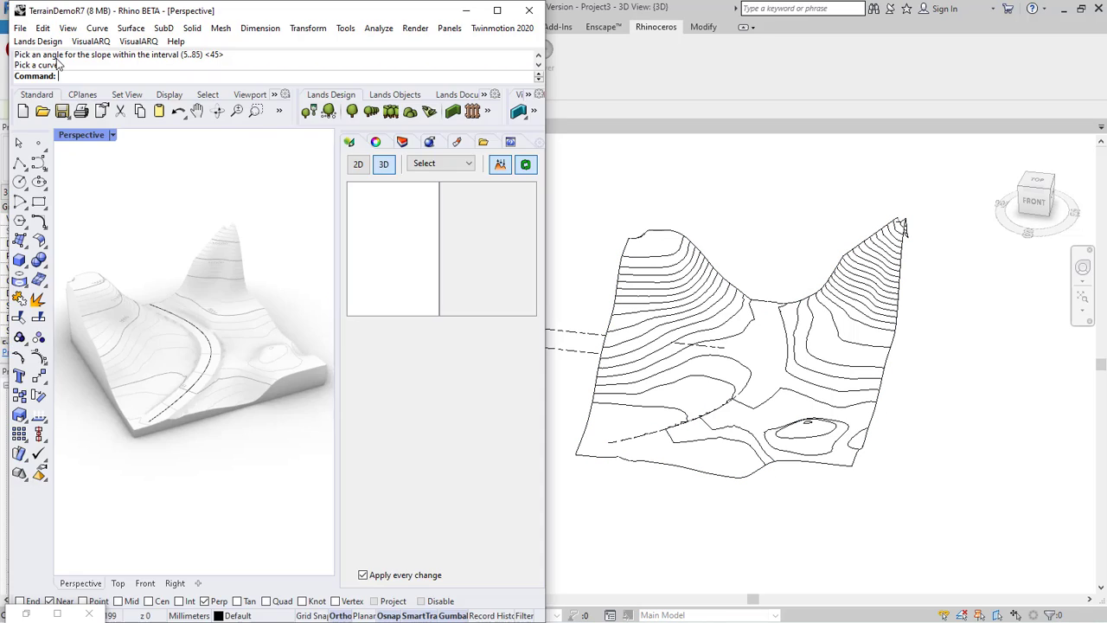
click(212, 310)
scroll(156, 309, up, 5)
click(150, 312)
drag(151, 318, 153, 242)
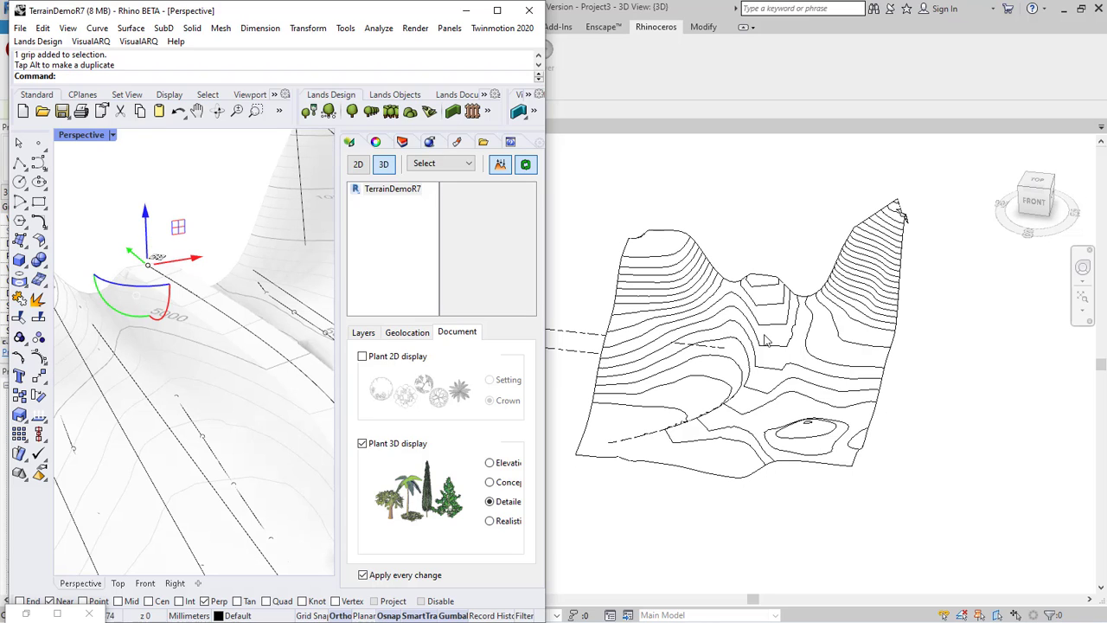
scroll(183, 204, down, 5)
key(Escape)
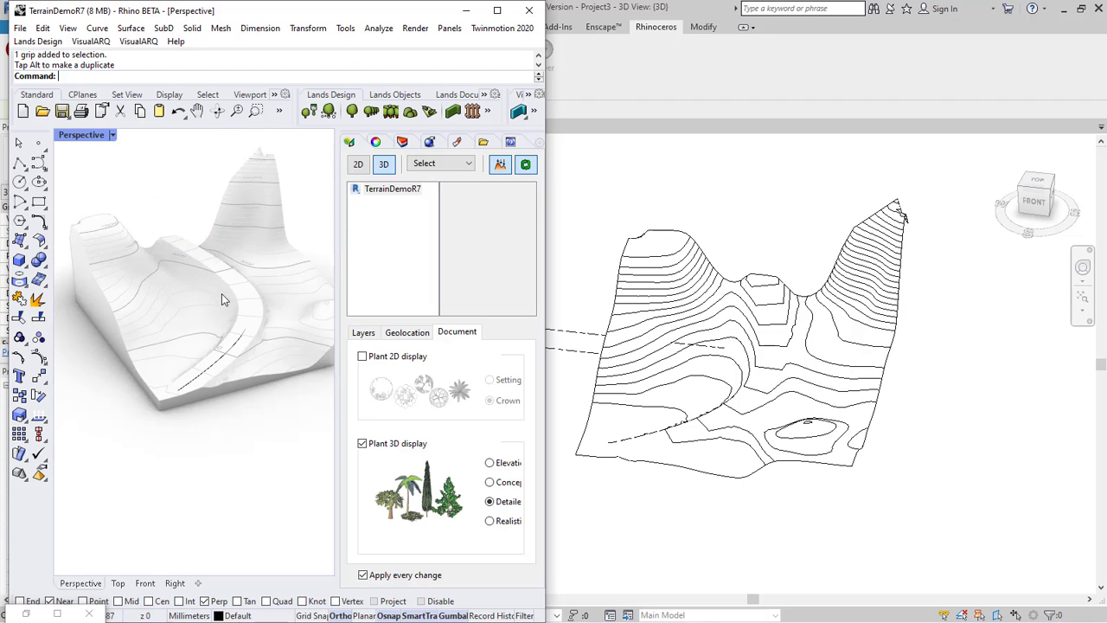
right_drag(217, 298, 237, 295)
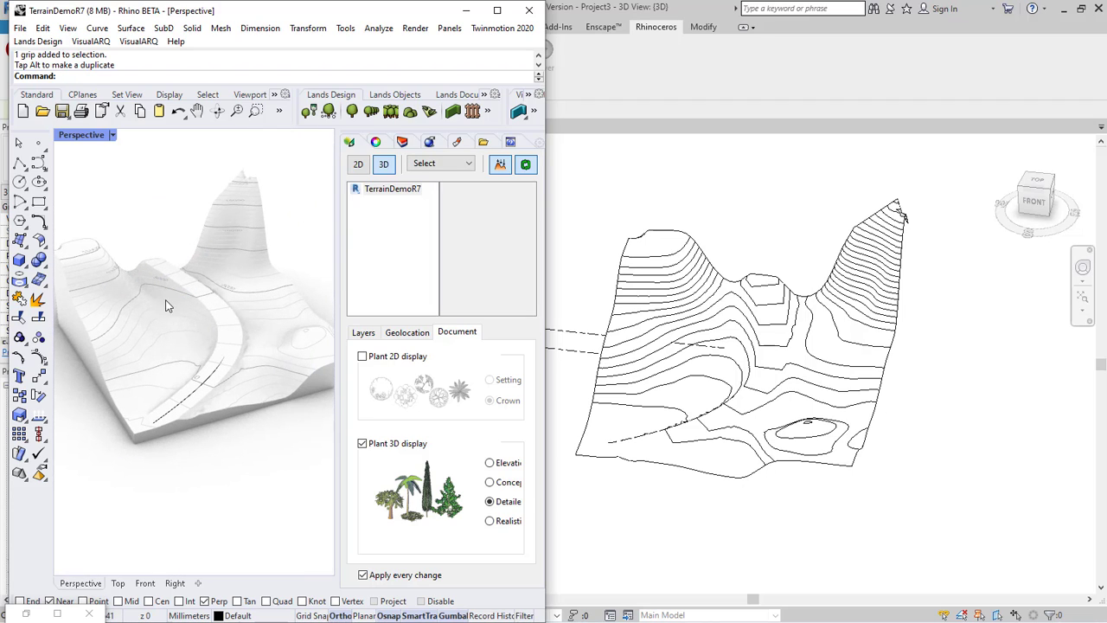
Step: Plant one 7200-tall Acer campestre tree on the terrain next to the carved path
click(353, 114)
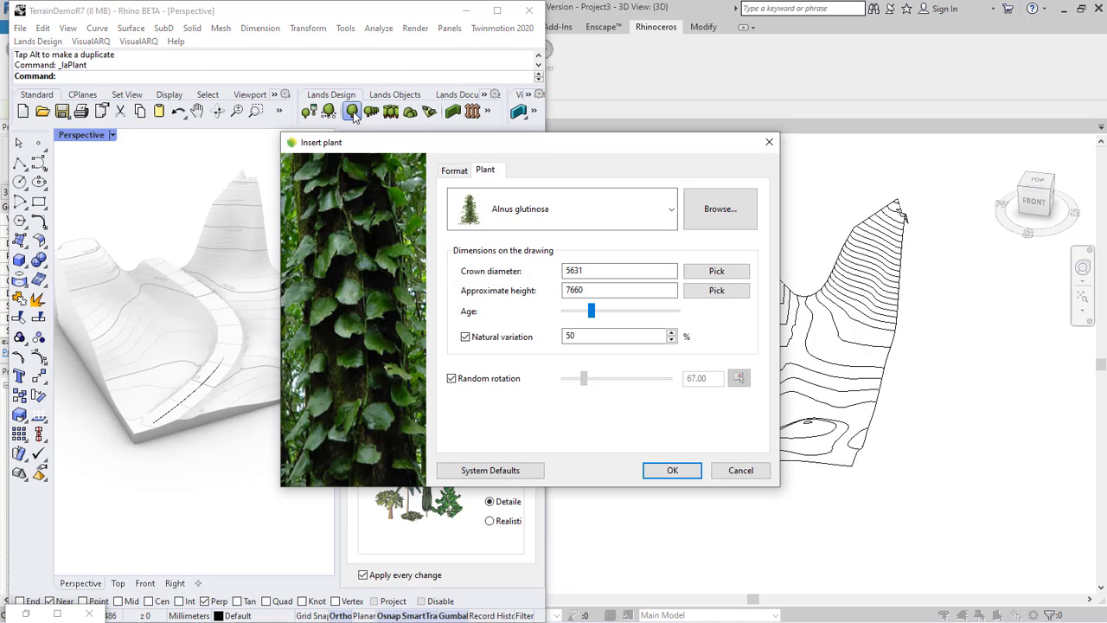
click(654, 223)
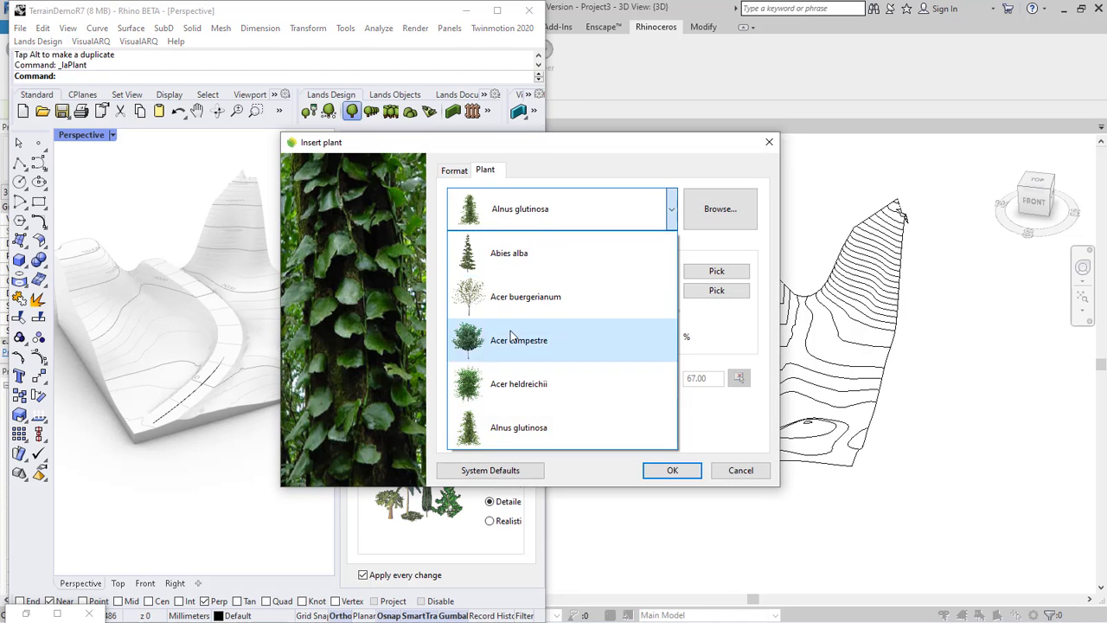
click(513, 343)
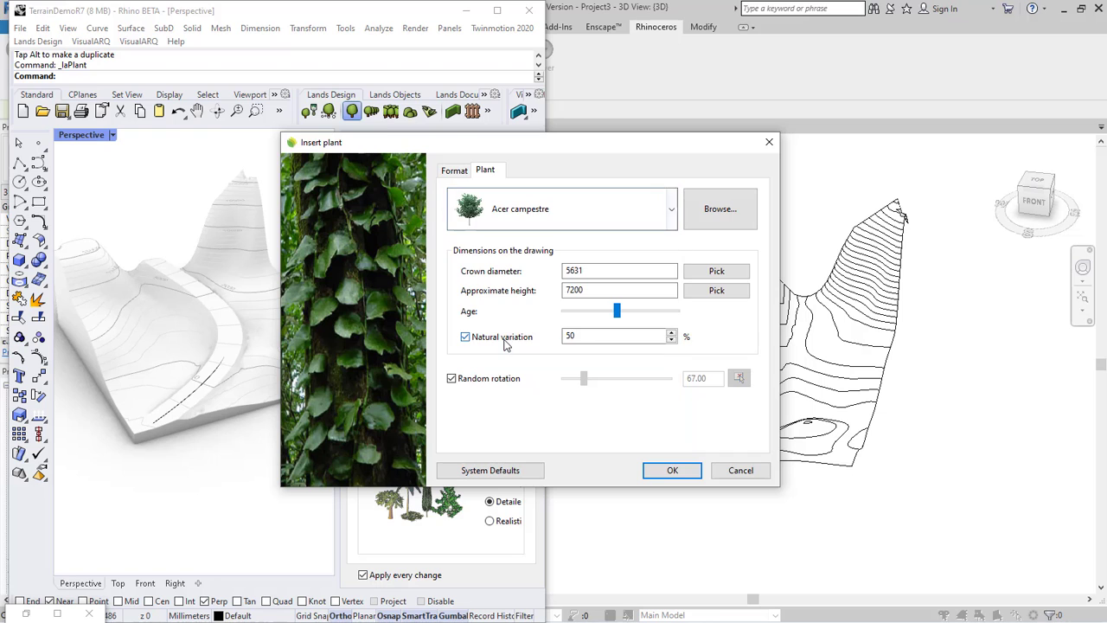
click(662, 469)
scroll(272, 367, up, 3)
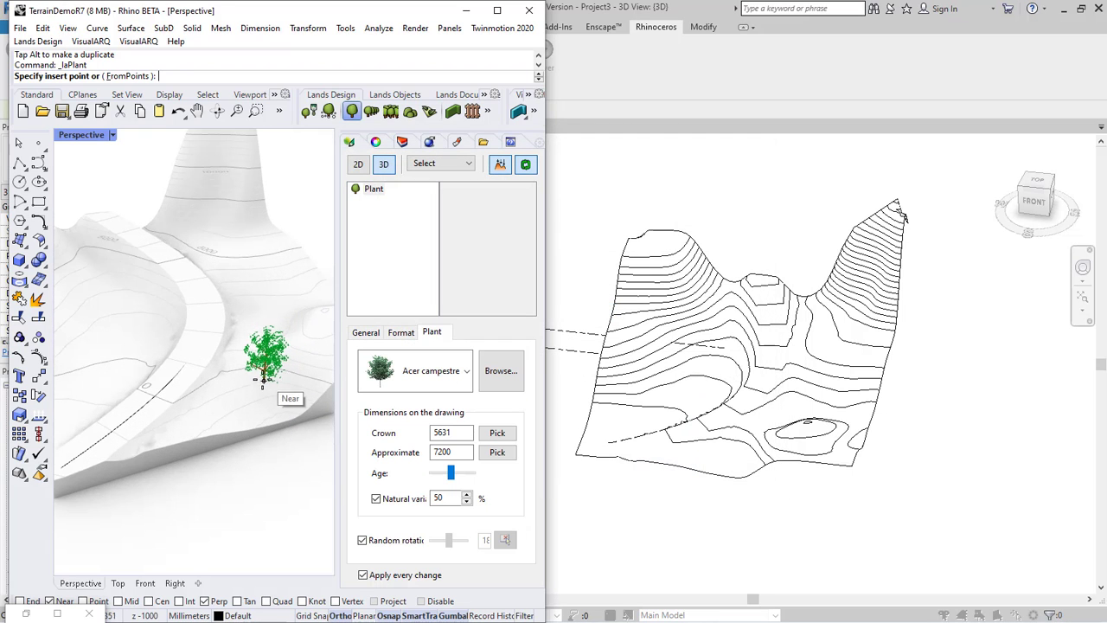
click(262, 374)
key(Escape)
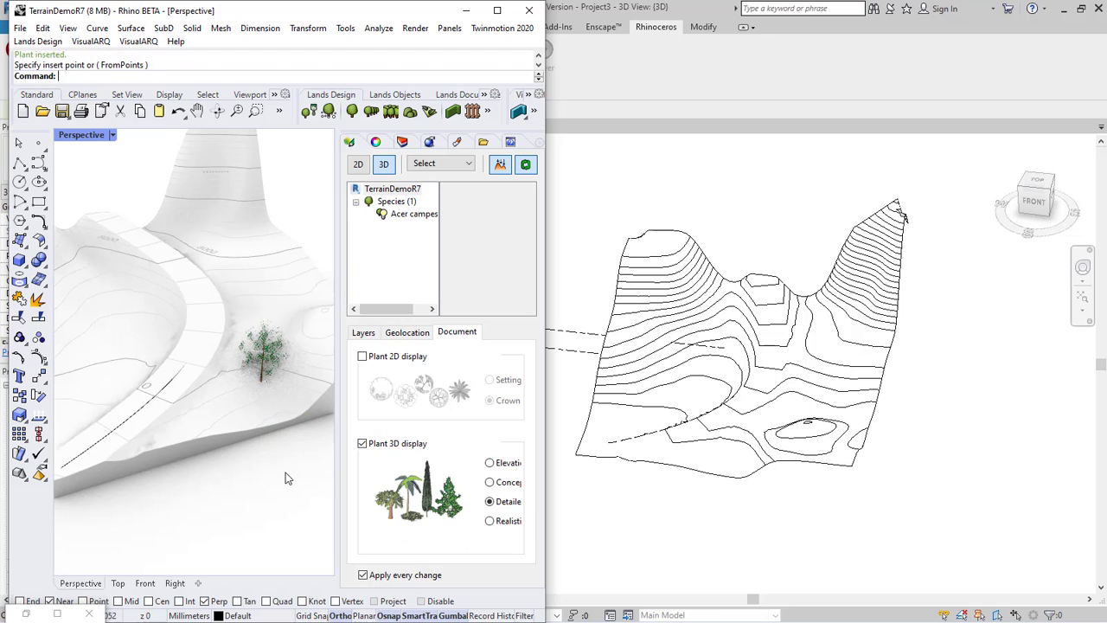
Step: Duplicate the Lands Pipeline with preview on, collecting trees instead of terrains
click(26, 613)
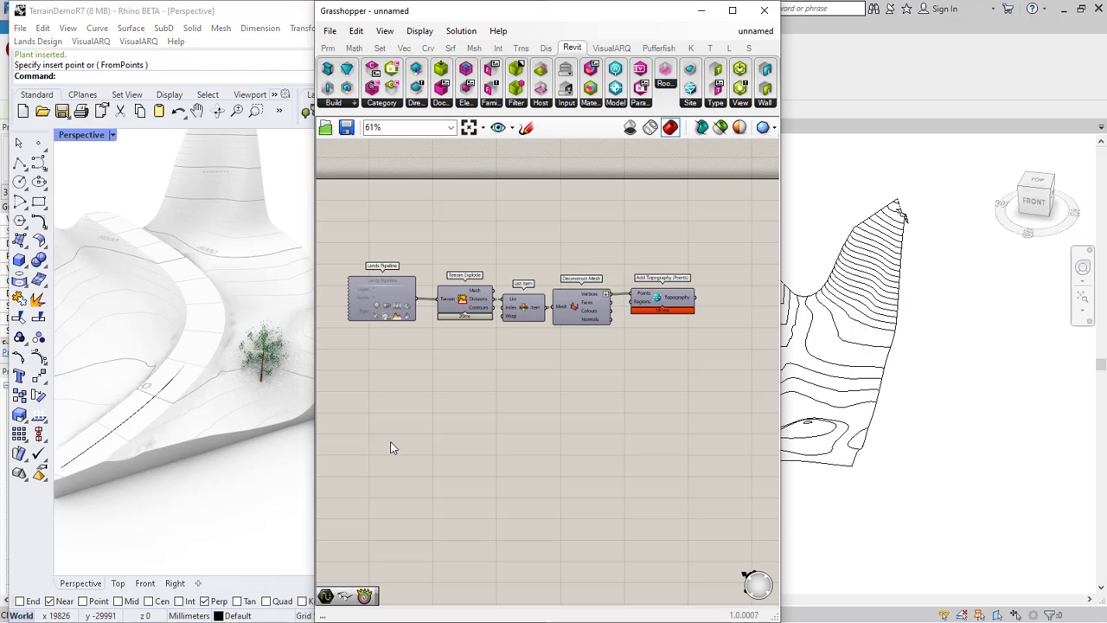
click(399, 303)
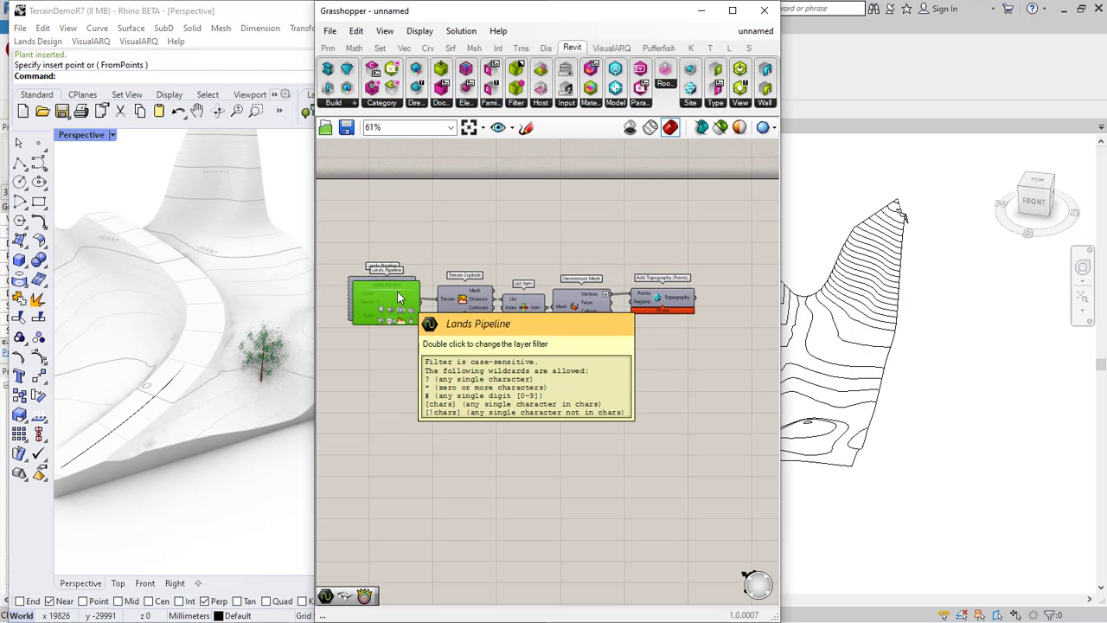
alt+drag(399, 303, 414, 383)
scroll(413, 383, up, 3)
middle_click(403, 373)
click(419, 373)
click(423, 420)
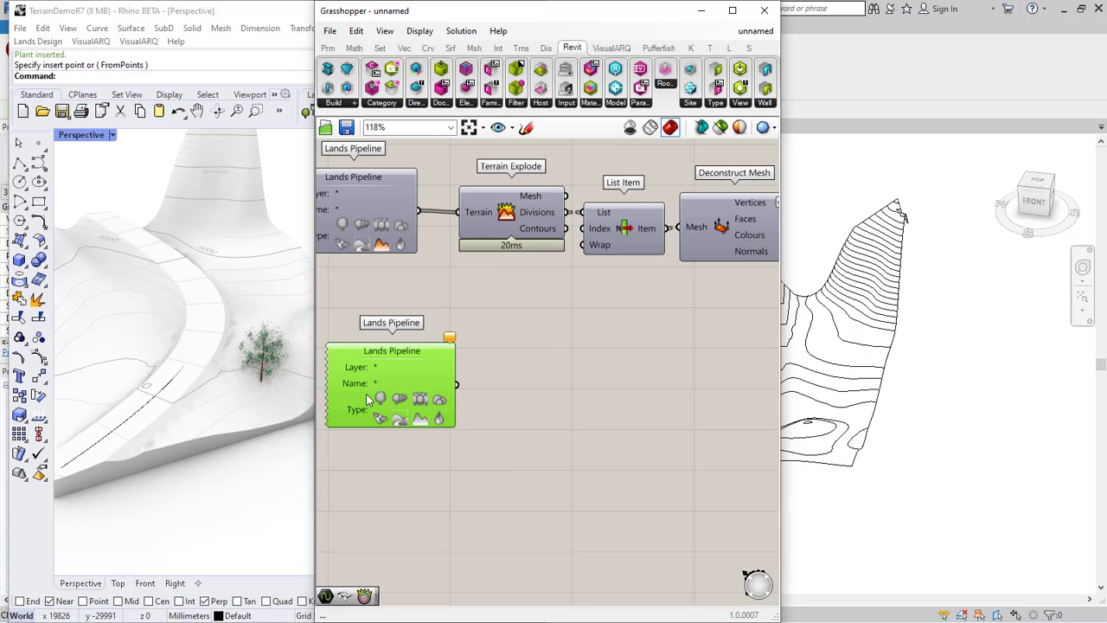
click(380, 402)
click(379, 474)
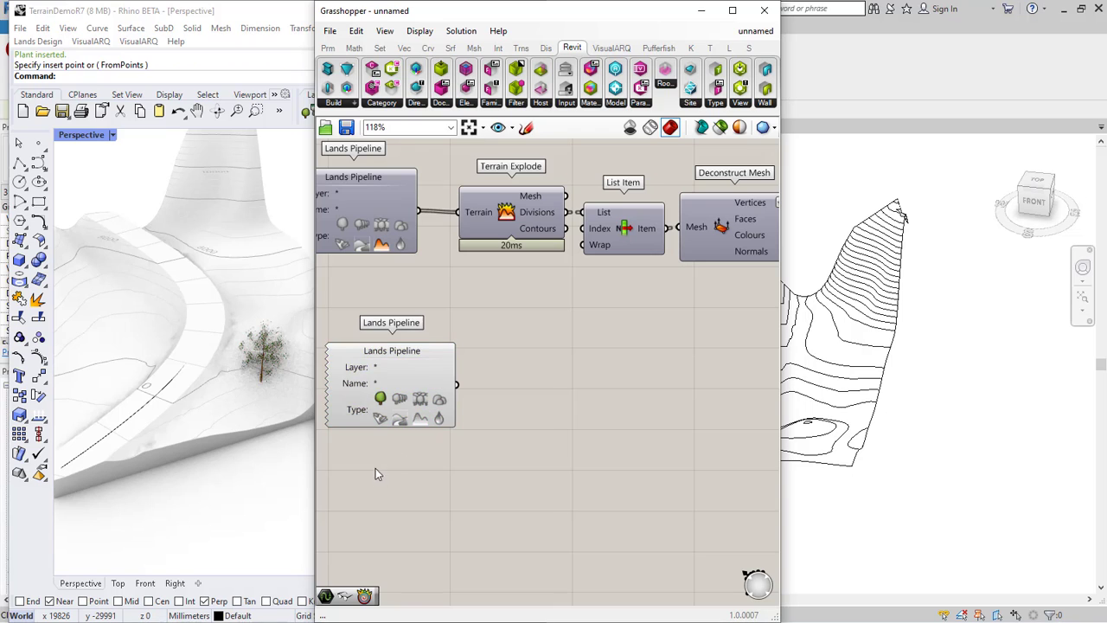
scroll(378, 461, down, 1)
Step: Add a VisualARQ Explode component and wire the tree pipeline into its Object input
double_click(518, 406)
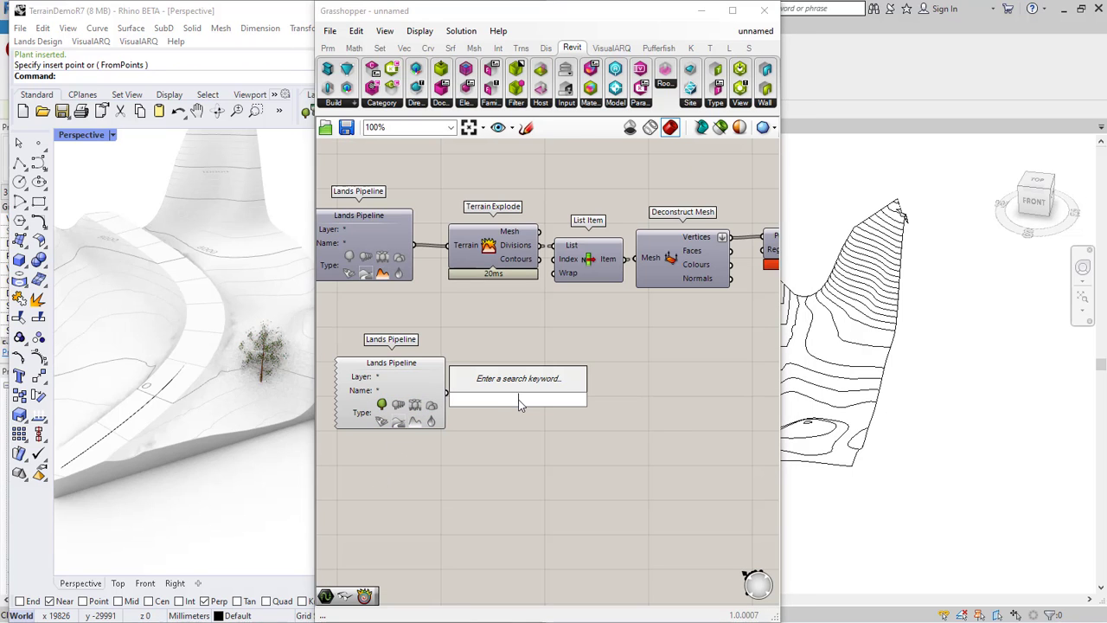
text(va)
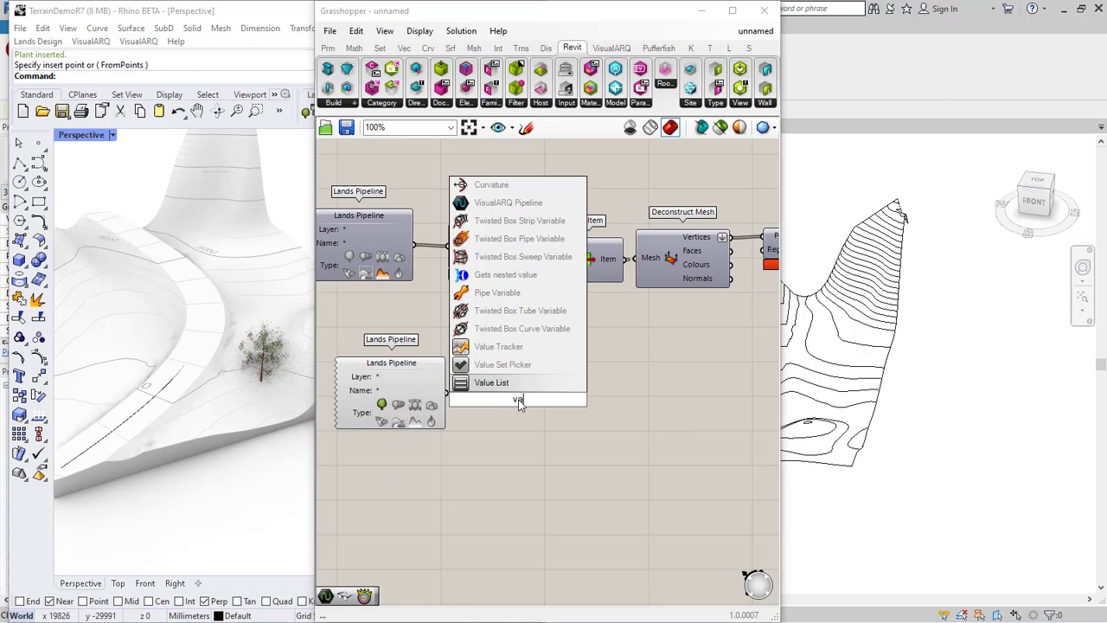
text(explo)
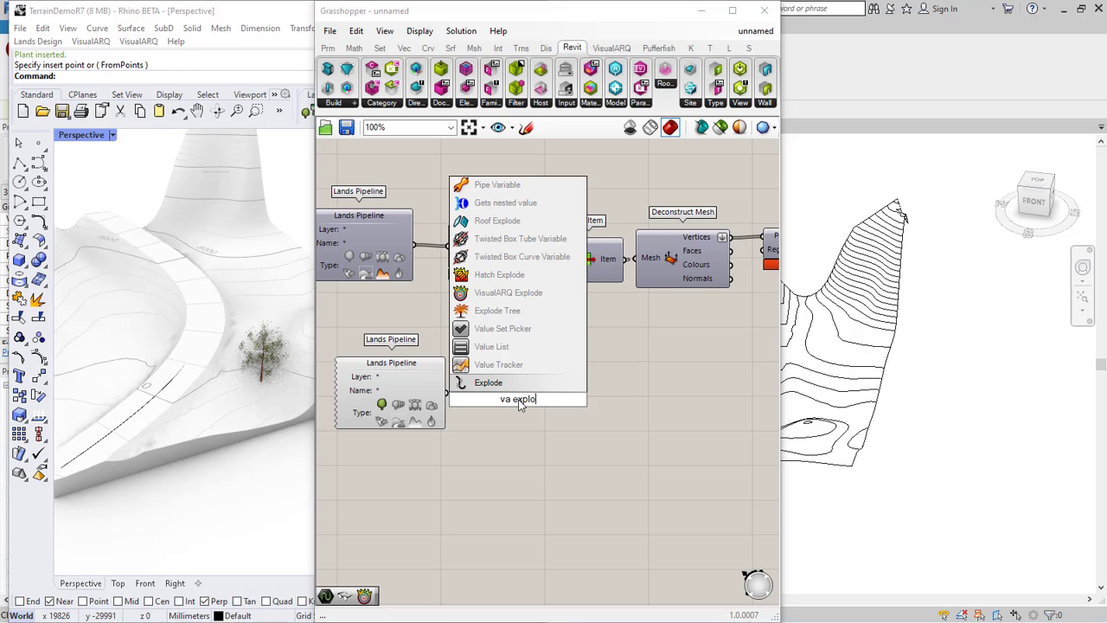
click(502, 293)
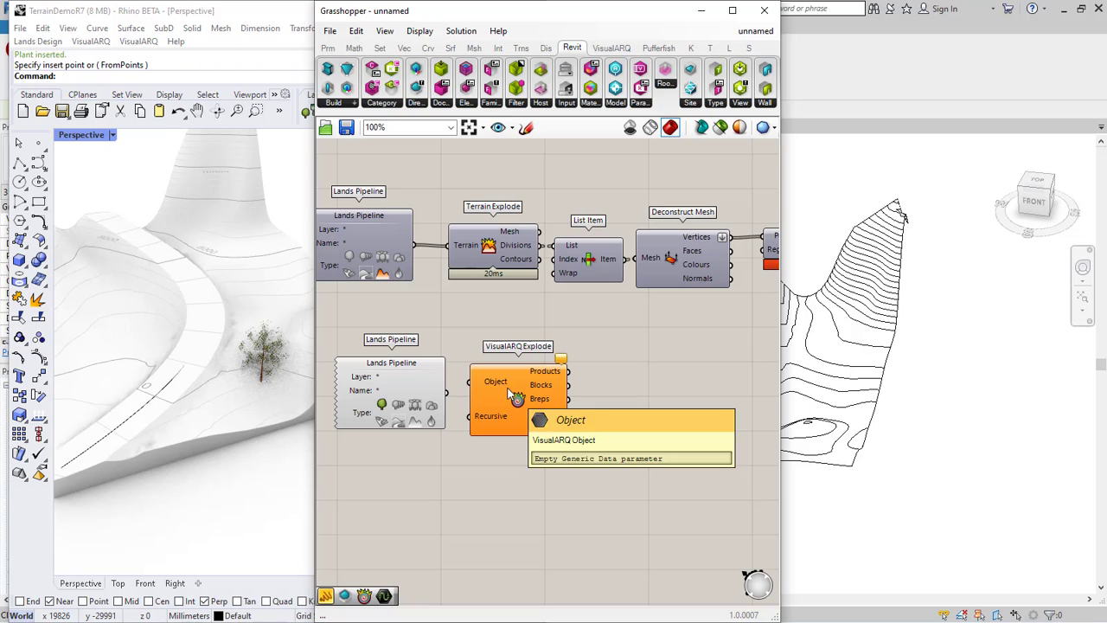
drag(508, 391, 511, 406)
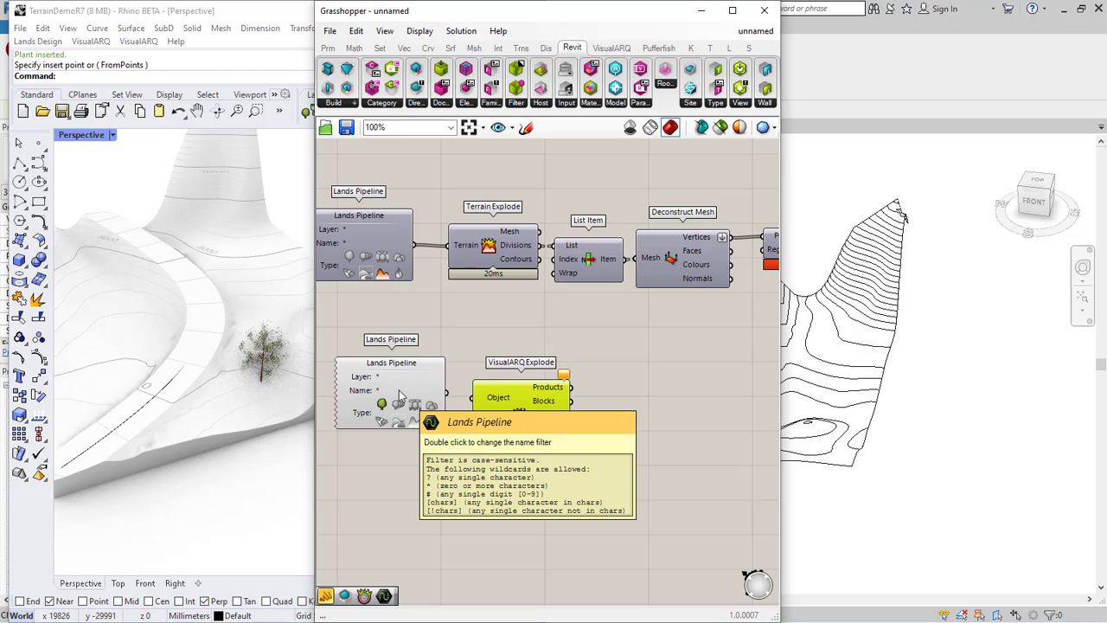
drag(446, 392, 506, 415)
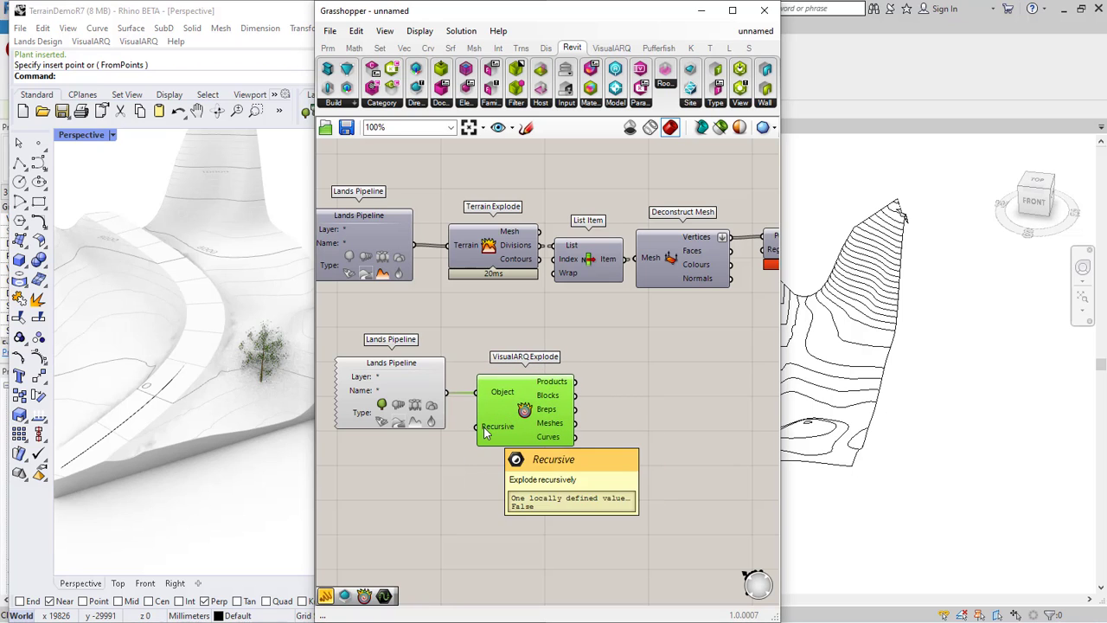
Step: Set the Explode component's Recursive input to True
right_click(486, 429)
mouse_move(588, 515)
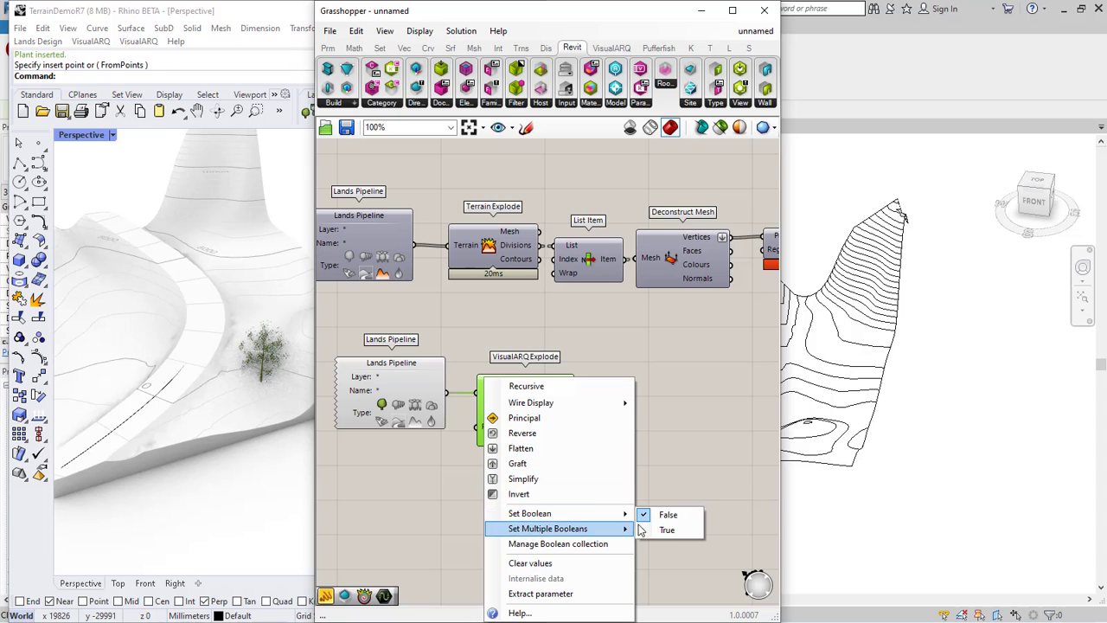
click(659, 529)
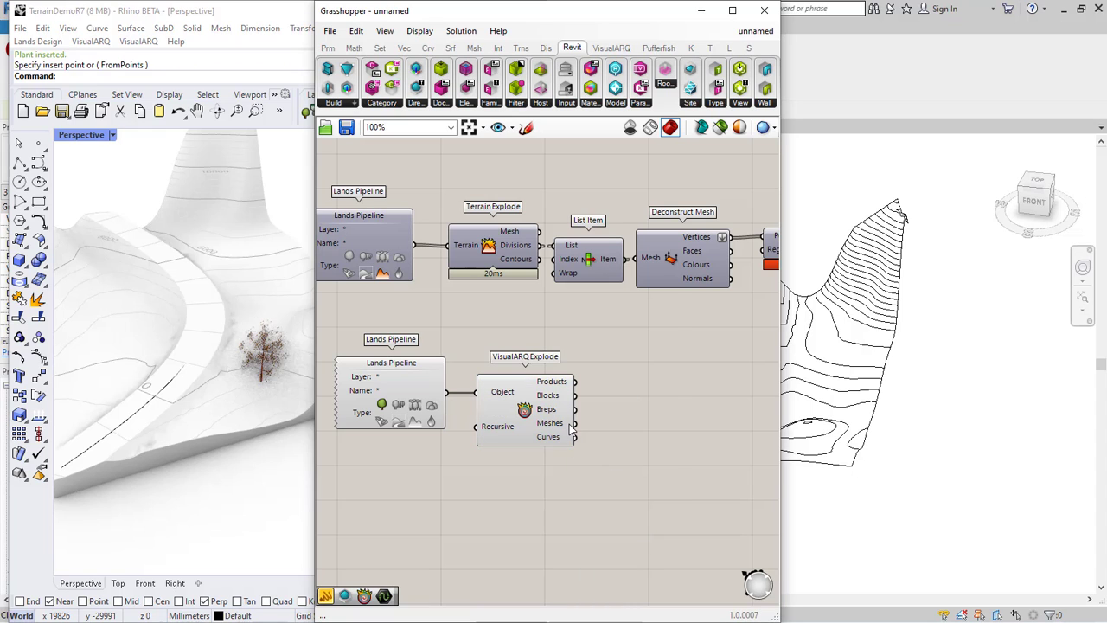
mouse_move(571, 427)
Step: Add an Add Geometry DirectShape component and wire the exploded Meshes into it
click(416, 103)
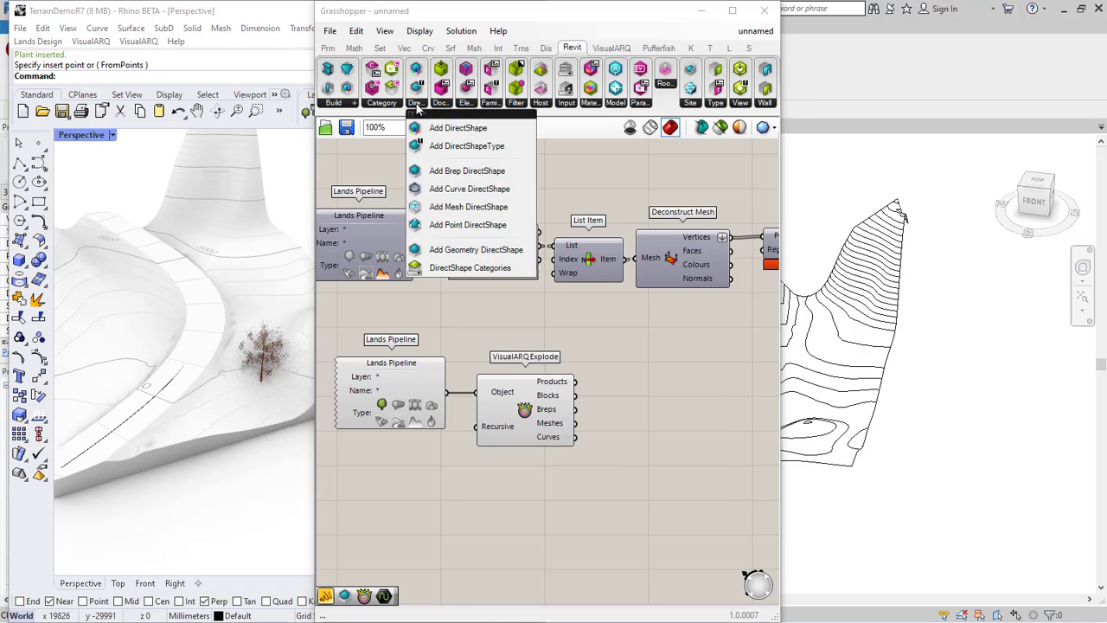
click(467, 250)
click(660, 433)
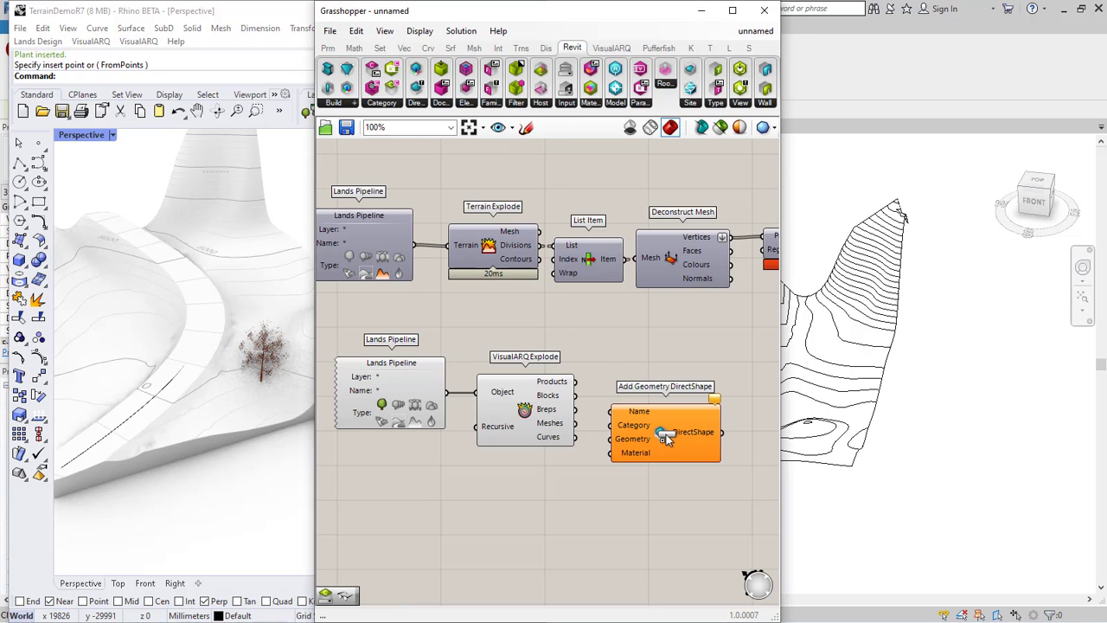
drag(575, 422, 609, 440)
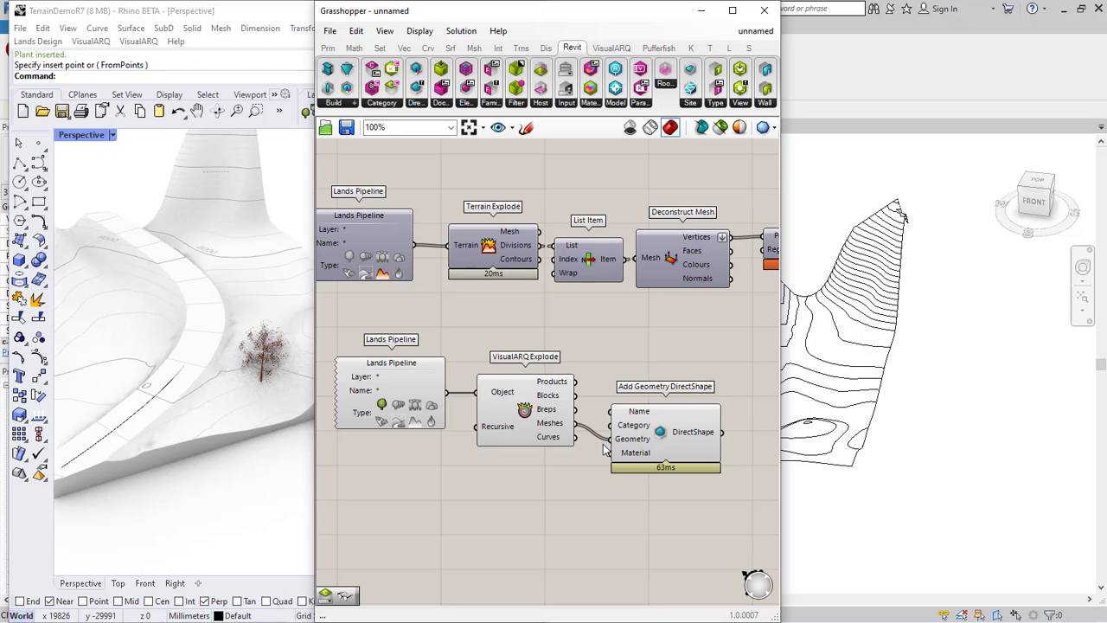
right_drag(630, 449, 569, 447)
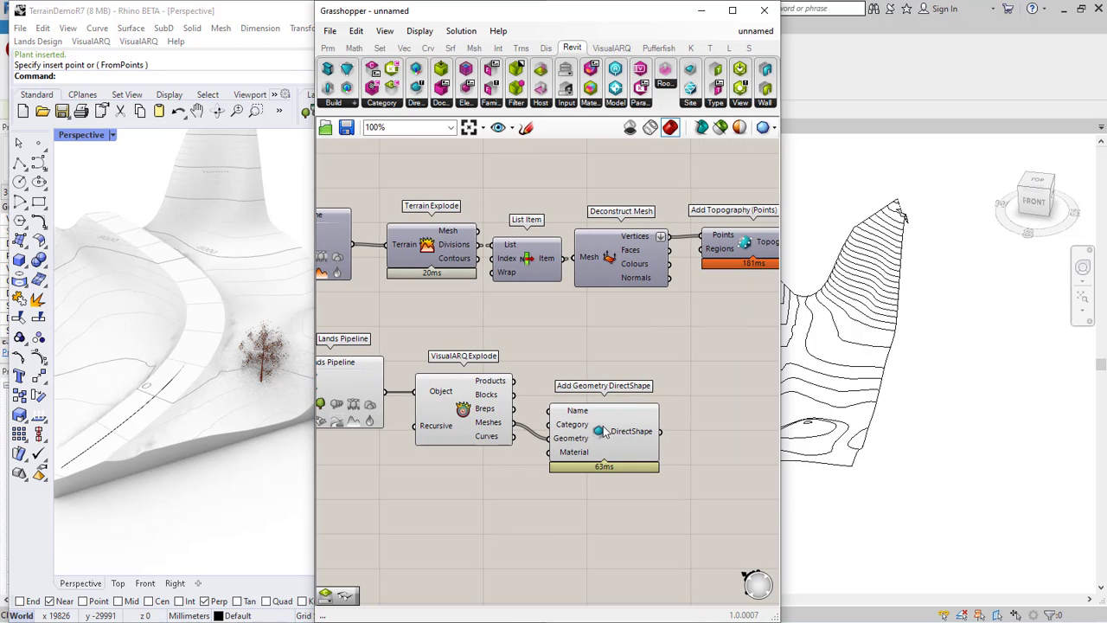
click(606, 432)
Step: Inspect the new tree on the Revit toposurface and check its category
drag(618, 24, 521, 24)
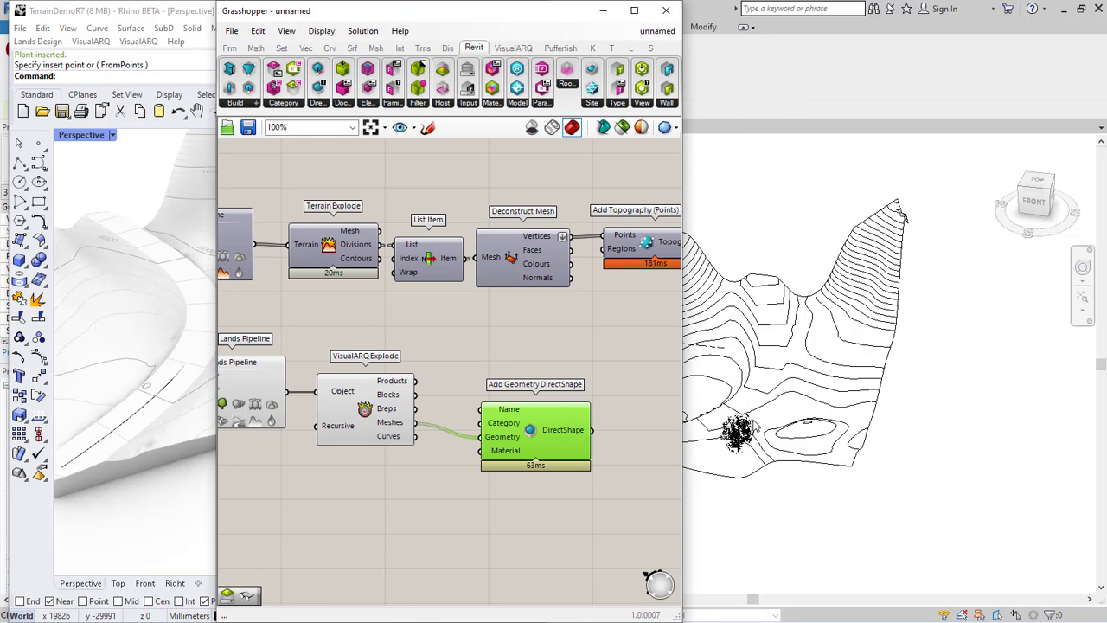
shift+middle_drag(744, 432, 879, 409)
click(890, 411)
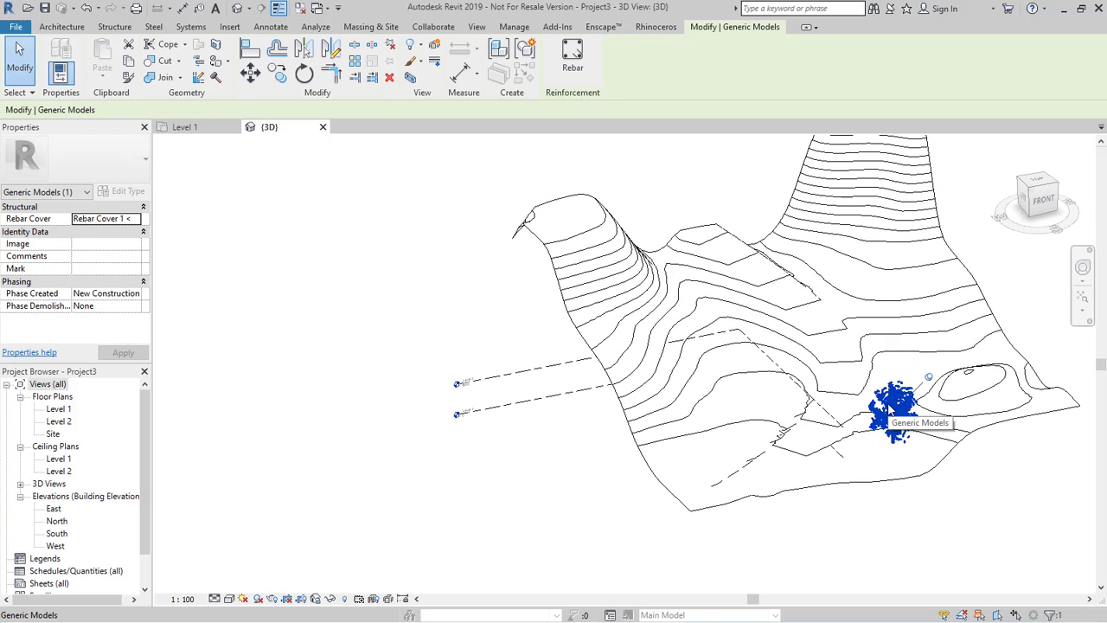
click(278, 284)
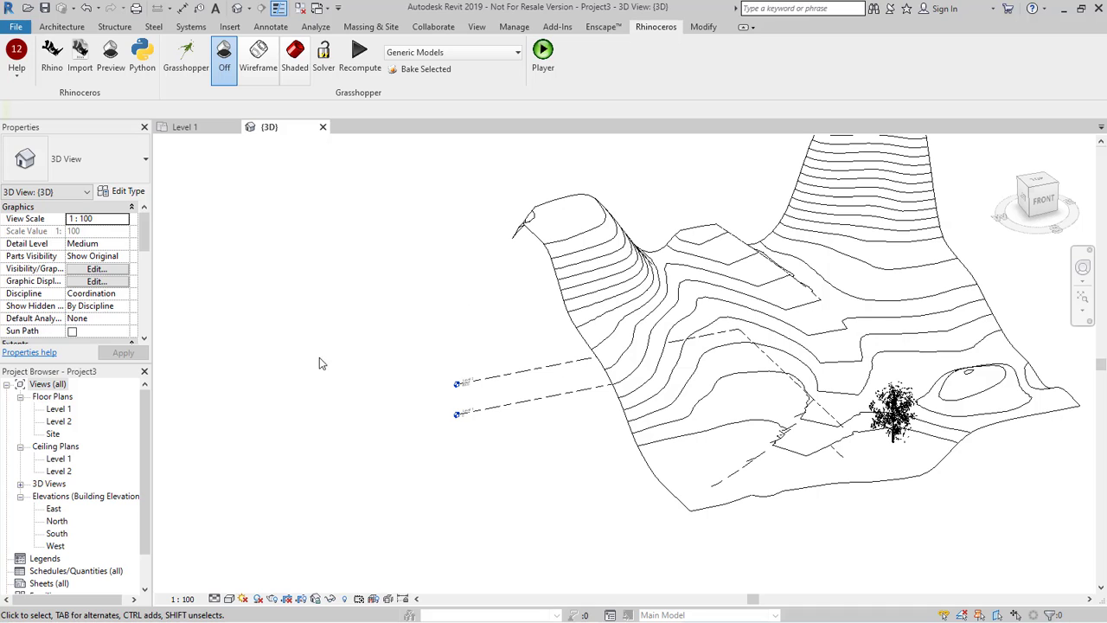
Step: Add a Model Categories Picker set to Planting and wire it to the DirectShape's Category
click(50, 53)
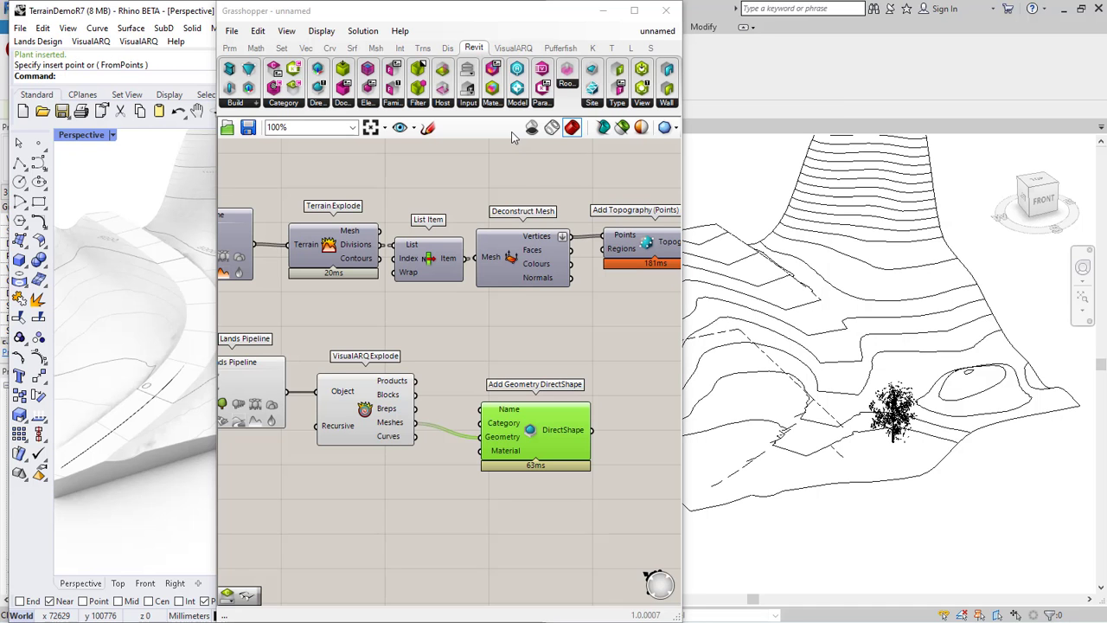
click(468, 105)
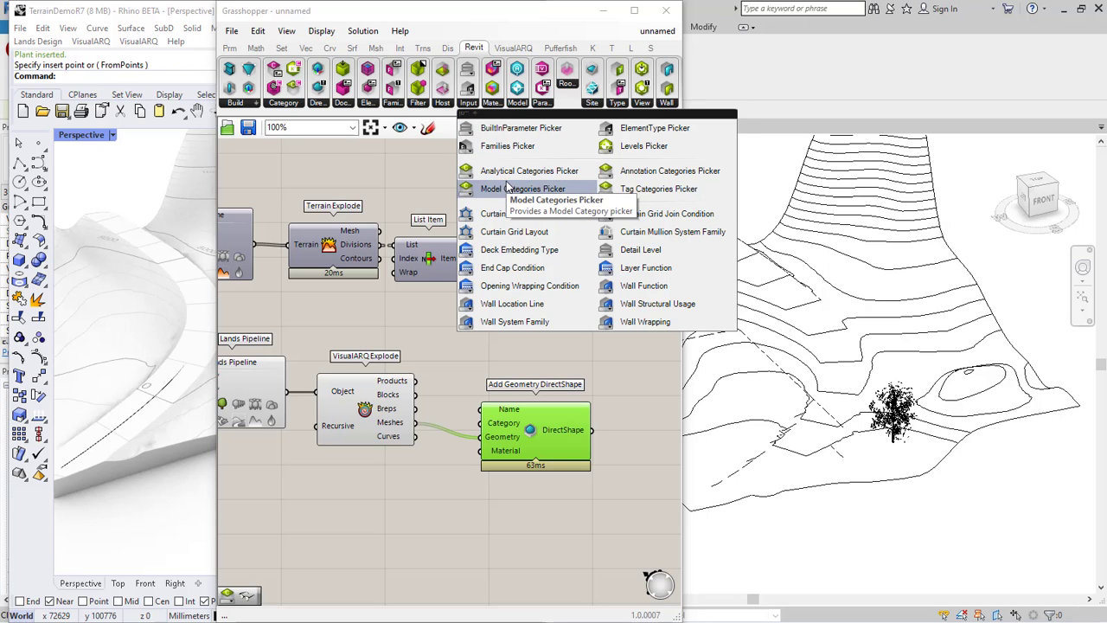
drag(506, 189, 452, 424)
drag(379, 511, 377, 515)
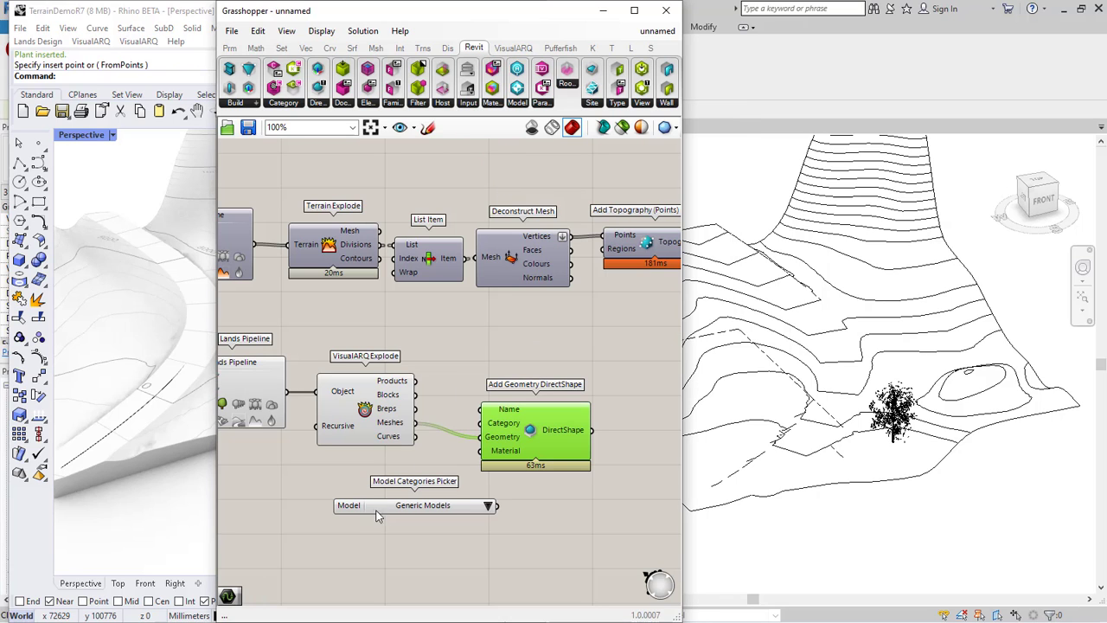
click(488, 505)
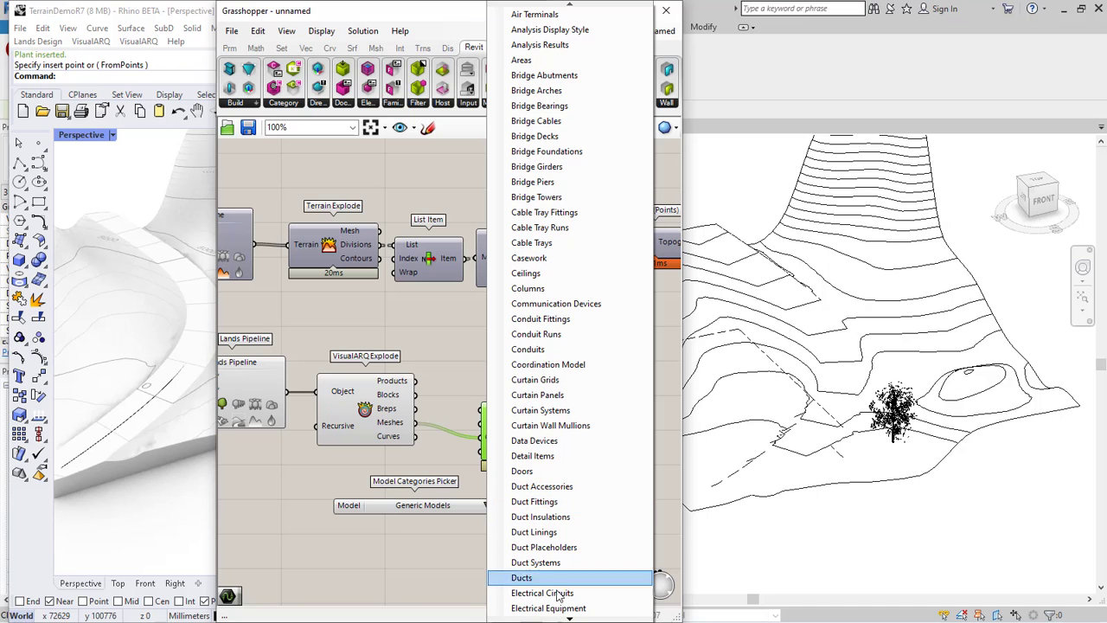
scroll(568, 616, down, 10)
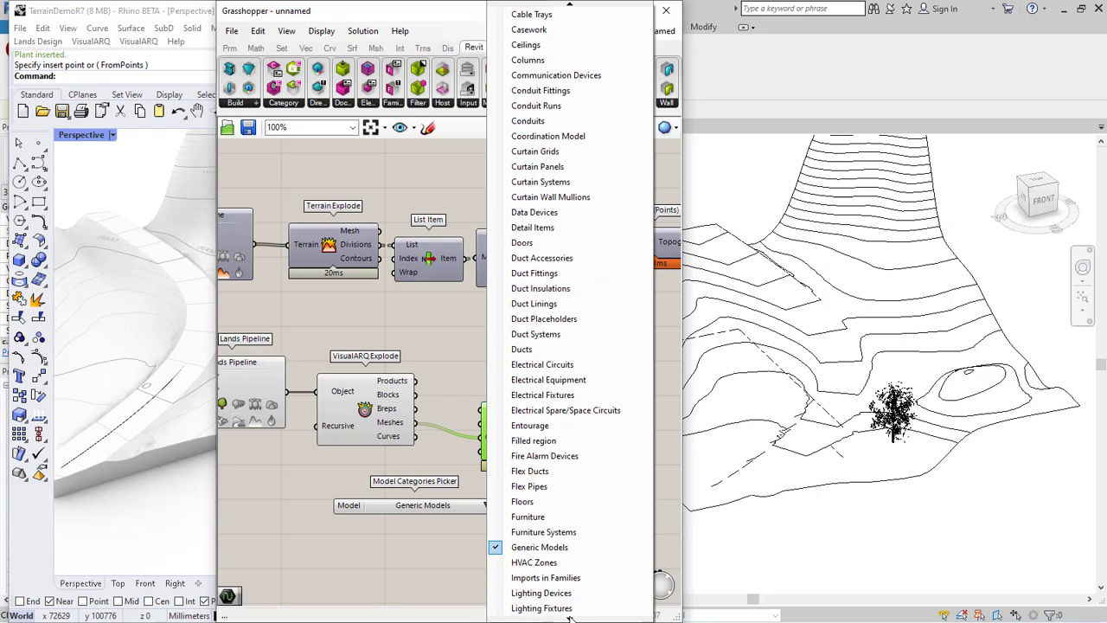
scroll(569, 616, down, 8)
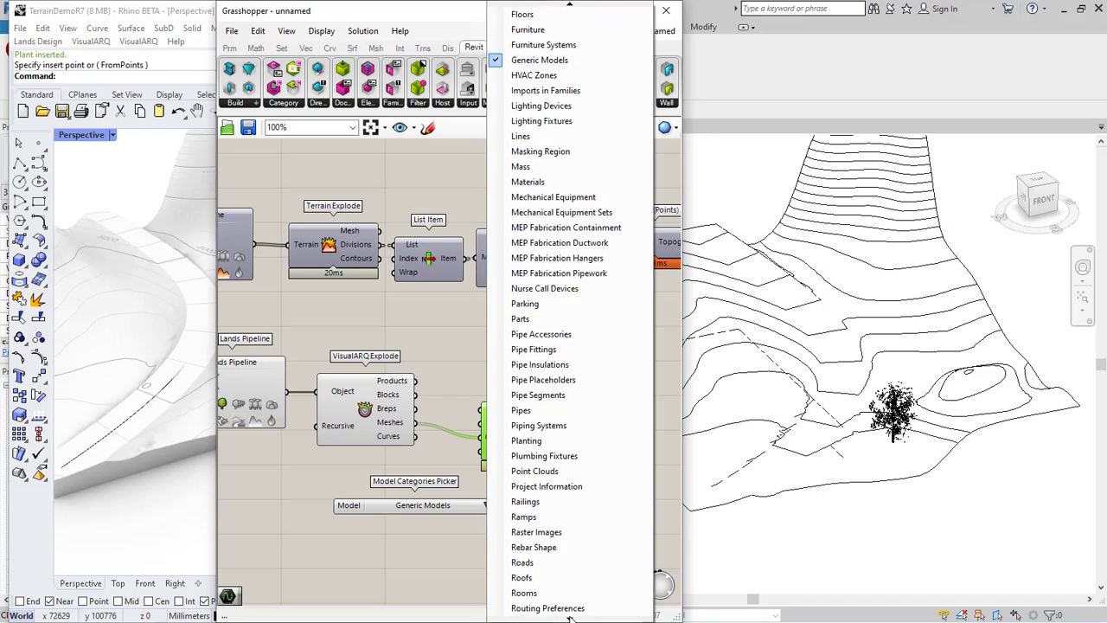
click(545, 426)
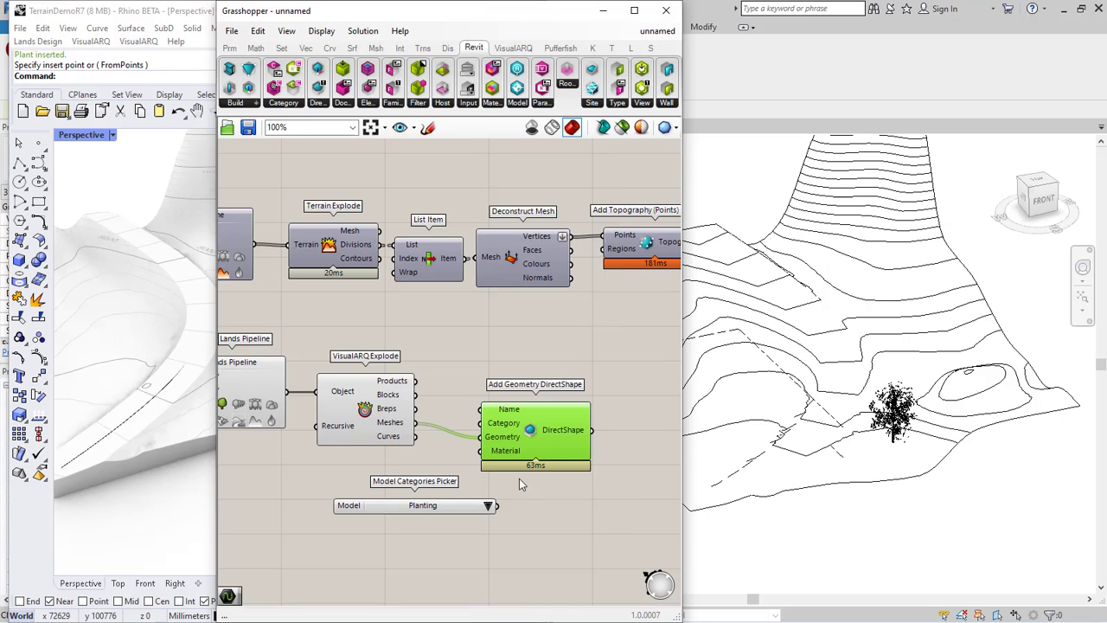
drag(497, 506, 482, 424)
Step: Move the Planting picker above VisualARQ Explode, then minimize Grasshopper
drag(458, 510, 436, 329)
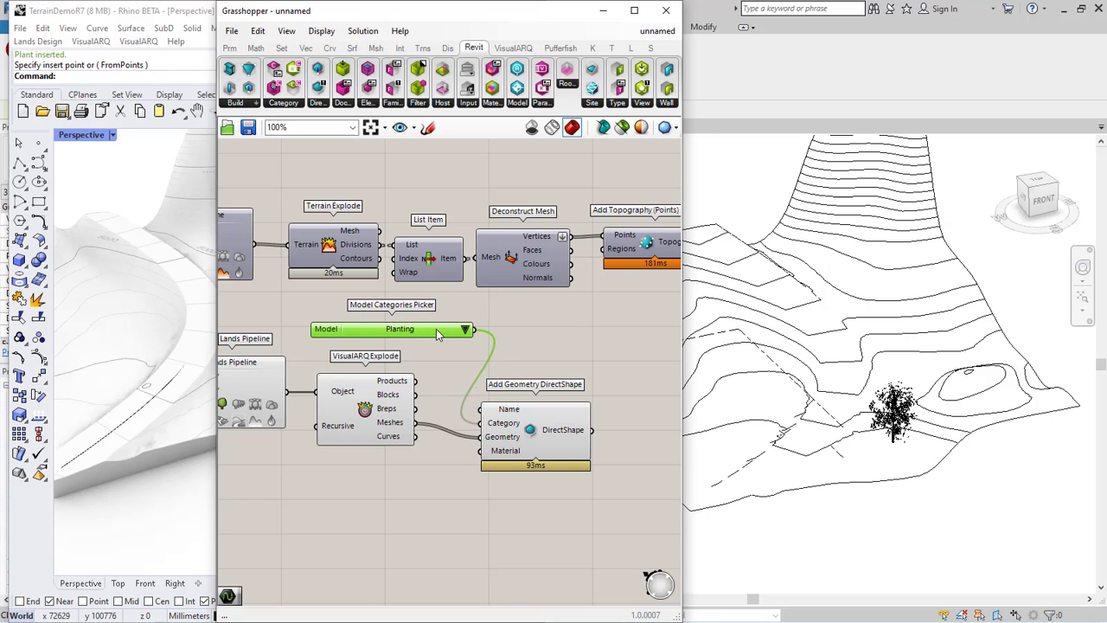
click(458, 497)
right_drag(401, 472, 453, 493)
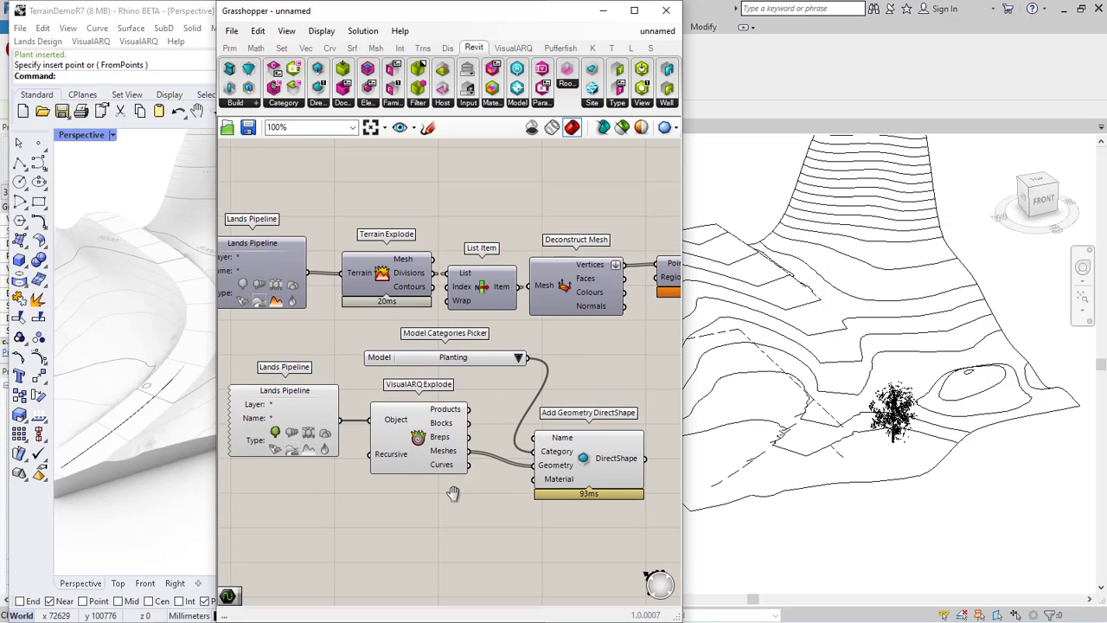
click(603, 10)
Step: Verify the Revit tree shows as Modify | Planting, then bring Rhino's Lands Design panel forward
click(895, 414)
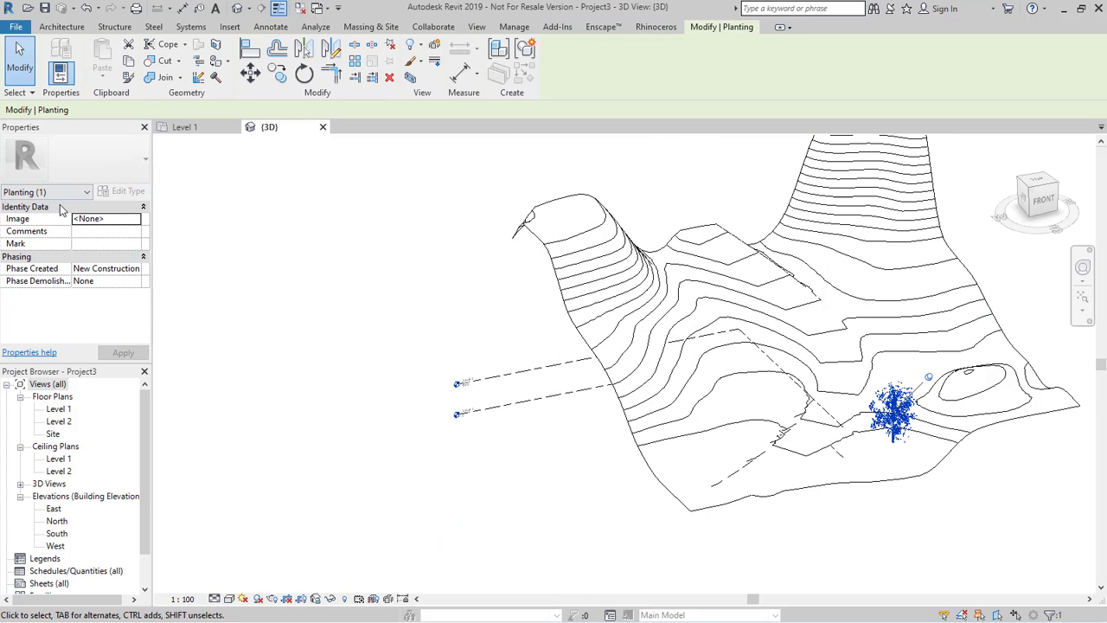
key(Escape)
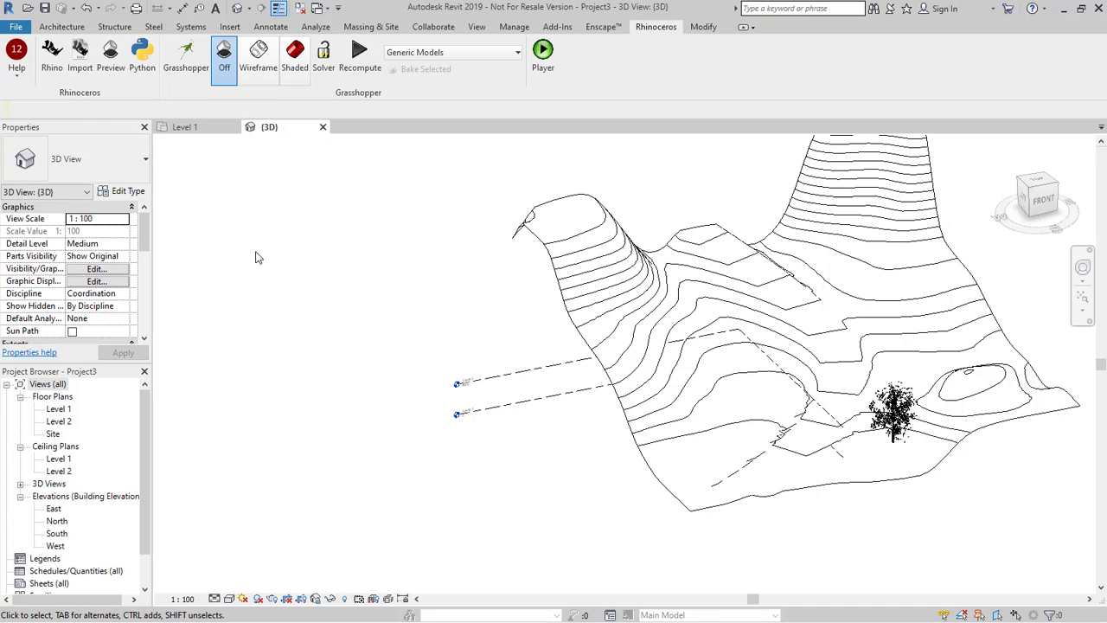
click(52, 53)
scroll(239, 476, down, 8)
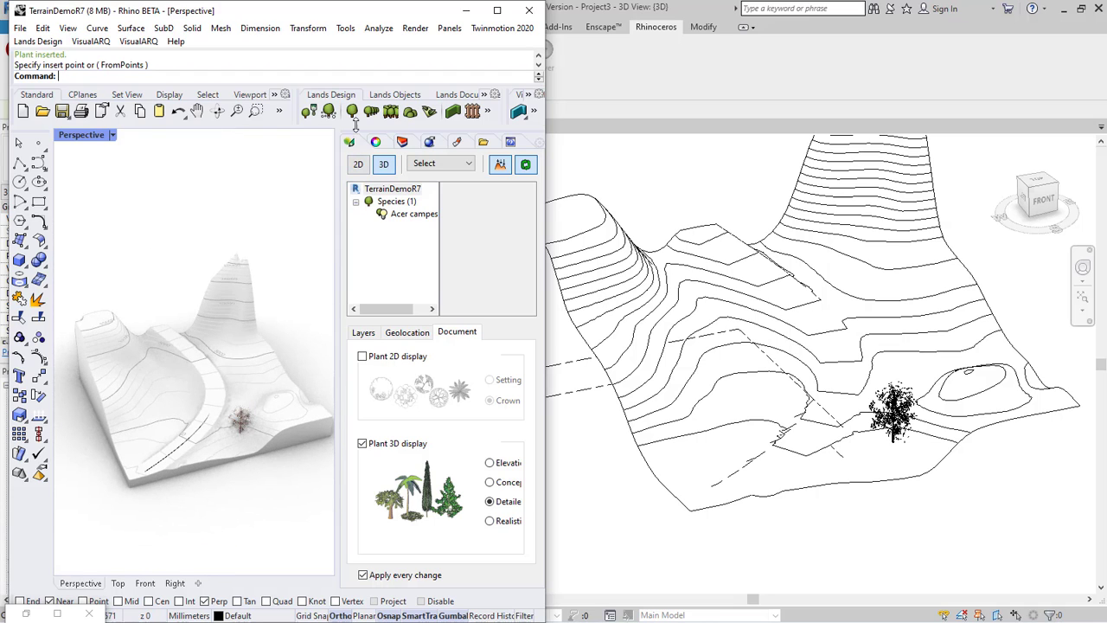
Step: Set up Plants Paint with Acer campestre at a lower age for smaller trees
click(310, 114)
click(671, 210)
click(524, 343)
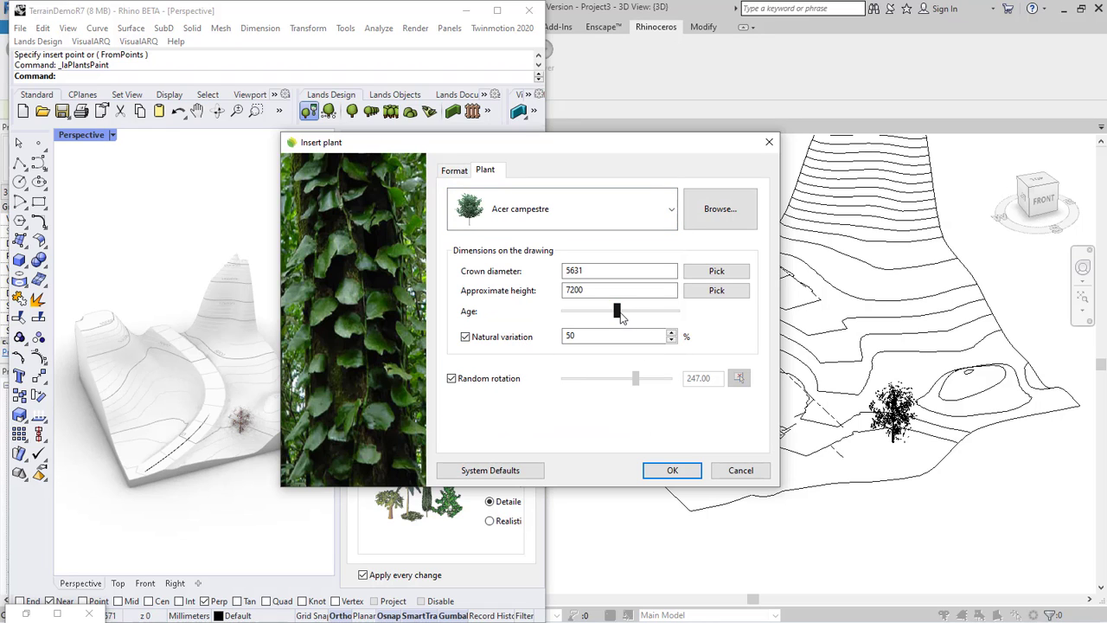
drag(619, 317, 611, 314)
click(672, 469)
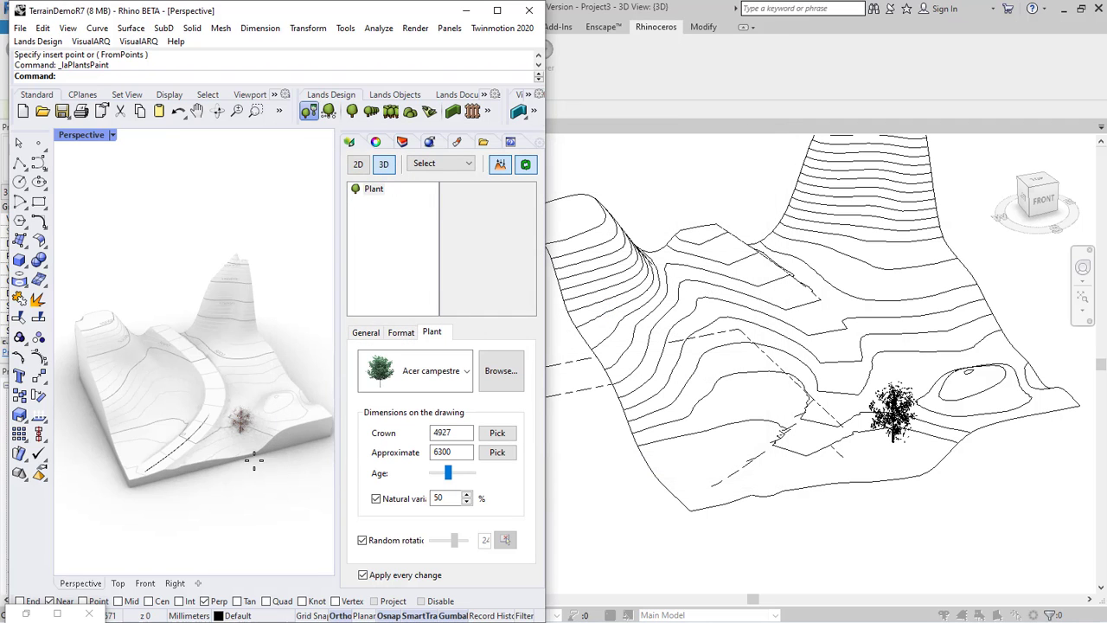
Step: Paint two strokes of trees across the terrain beside the path, then return to Revit
click(139, 420)
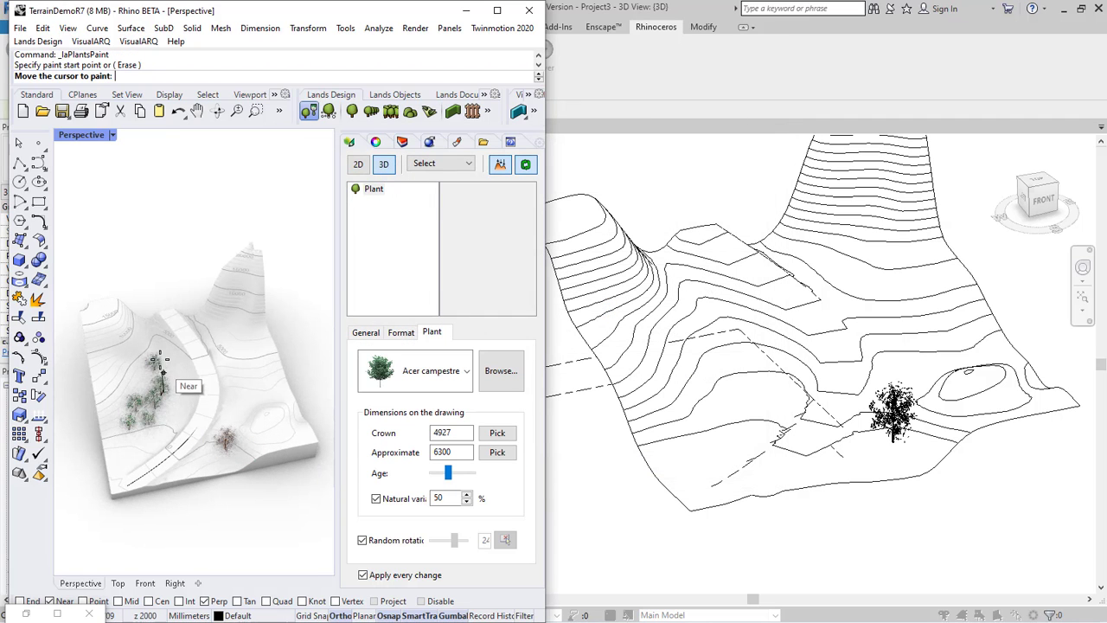
mouse_move(163, 374)
mouse_down()
mouse_move(124, 338)
mouse_move(151, 375)
mouse_move(121, 422)
mouse_move(121, 450)
mouse_move(153, 439)
mouse_up()
mouse_move(259, 451)
mouse_down()
mouse_move(286, 399)
mouse_move(243, 393)
mouse_move(255, 346)
mouse_move(220, 319)
mouse_up()
key(Return)
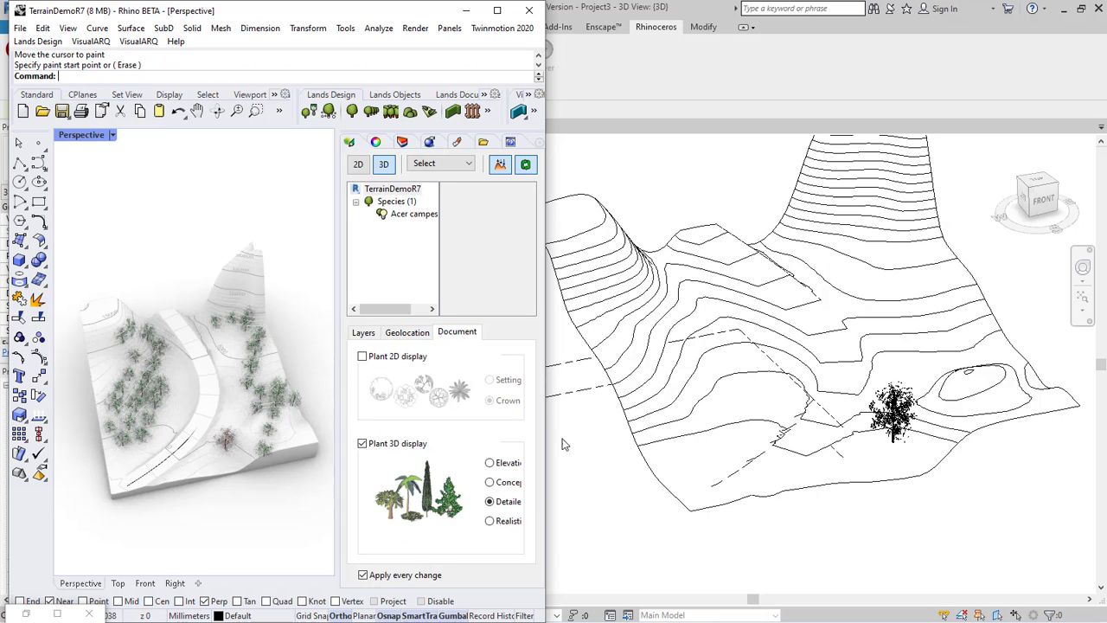
click(586, 451)
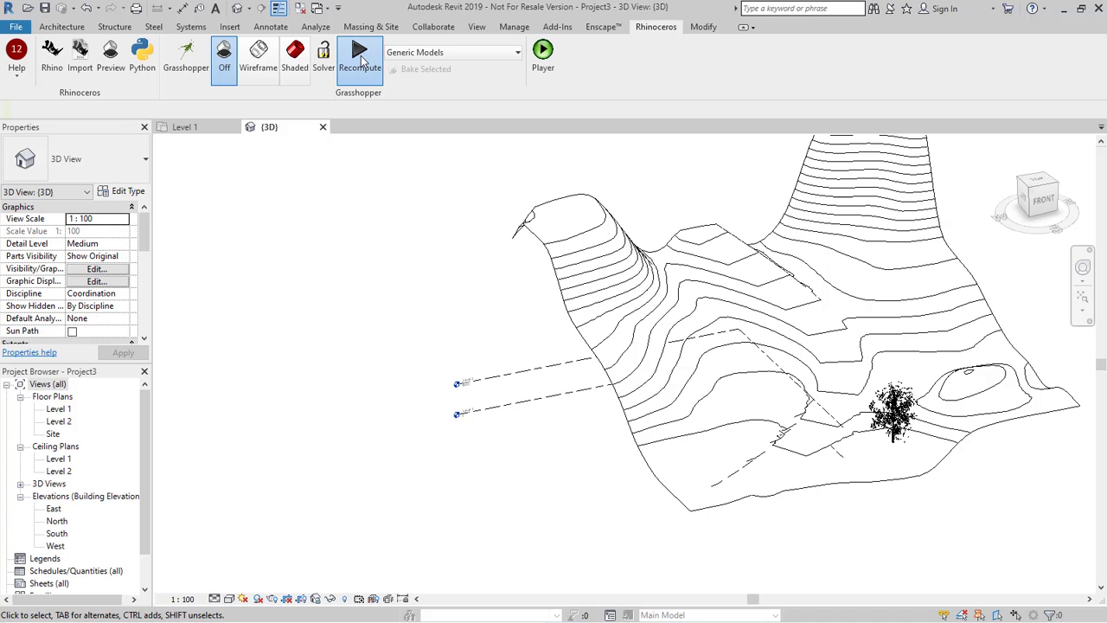
Step: Recompute the Rhino.Inside link and orbit to view the painted Acer campestre grove
click(362, 61)
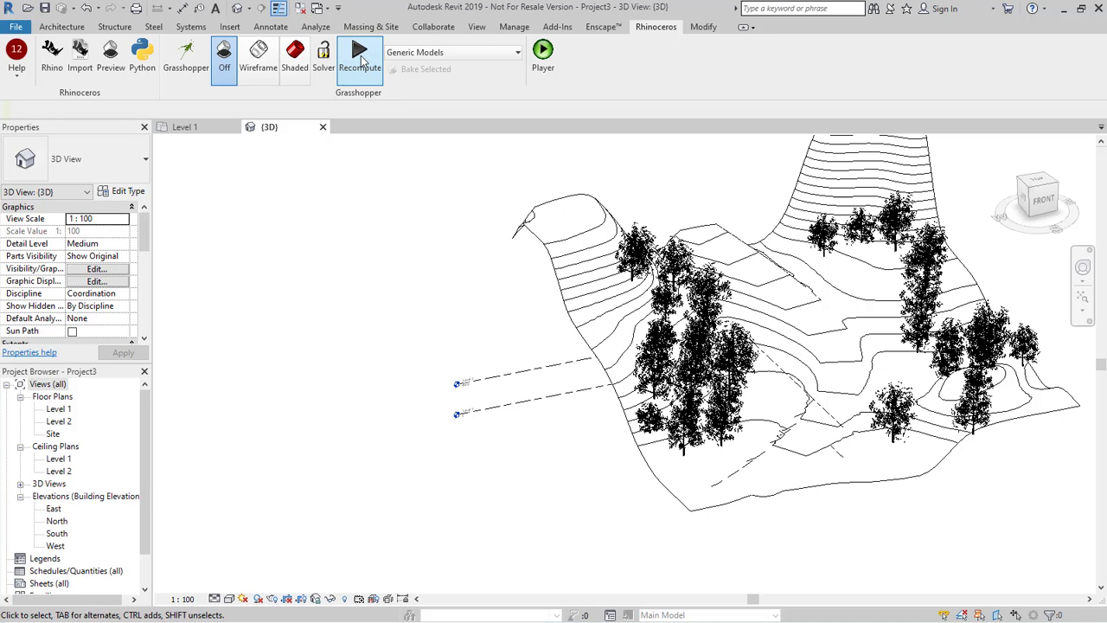
middle_drag(986, 340, 794, 351)
click(793, 350)
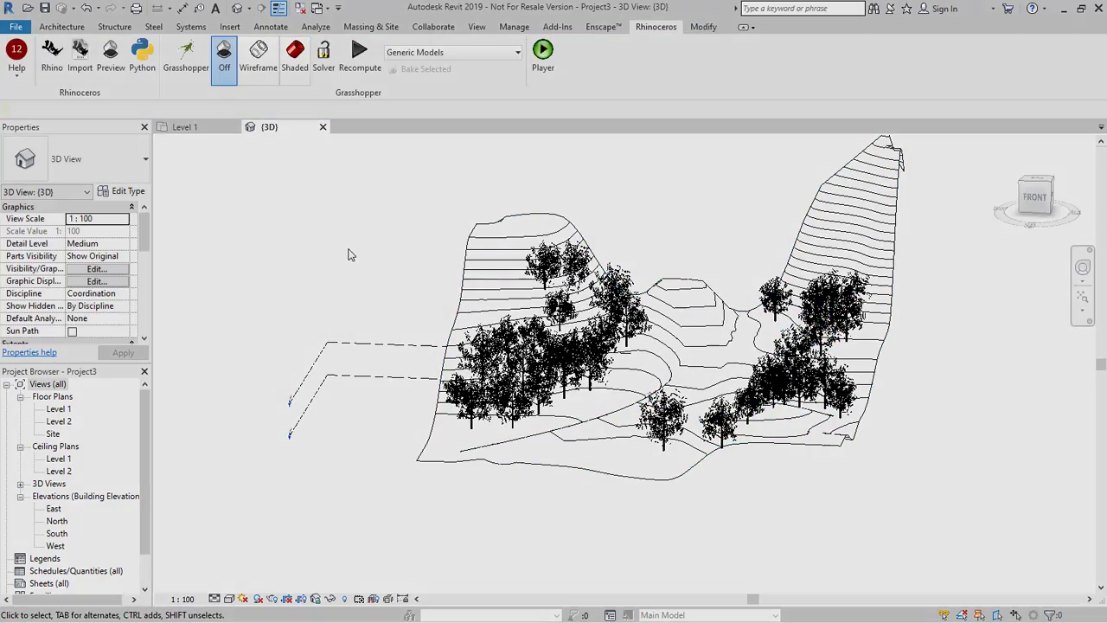